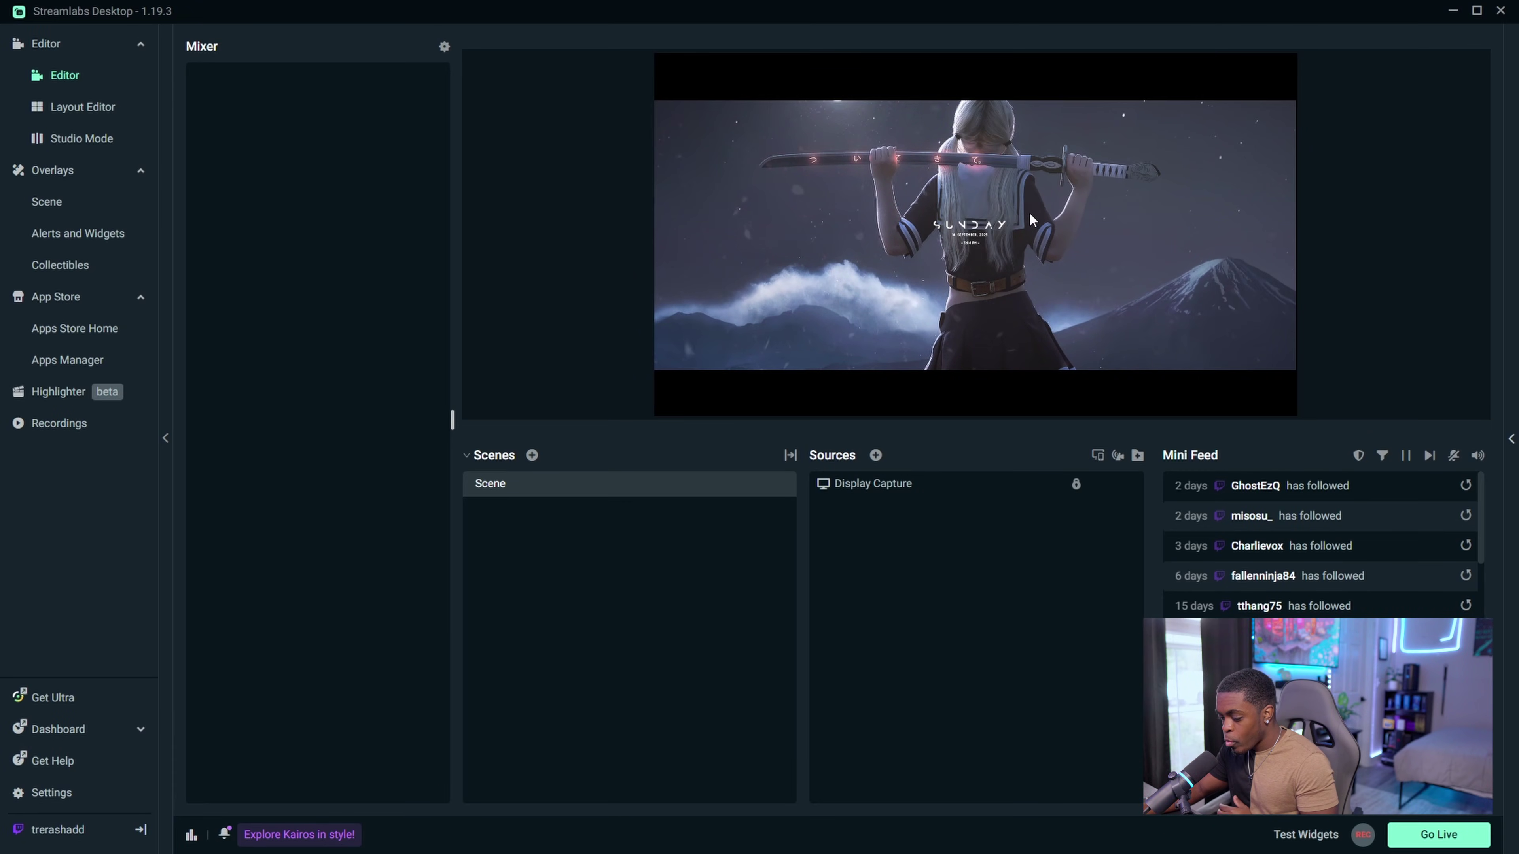
Set Mic/Auxiliary Device 1 to Microphone (BEACN Mic) in the Audio settings.
{"action": "left_click", "coordinate": [52, 793]}
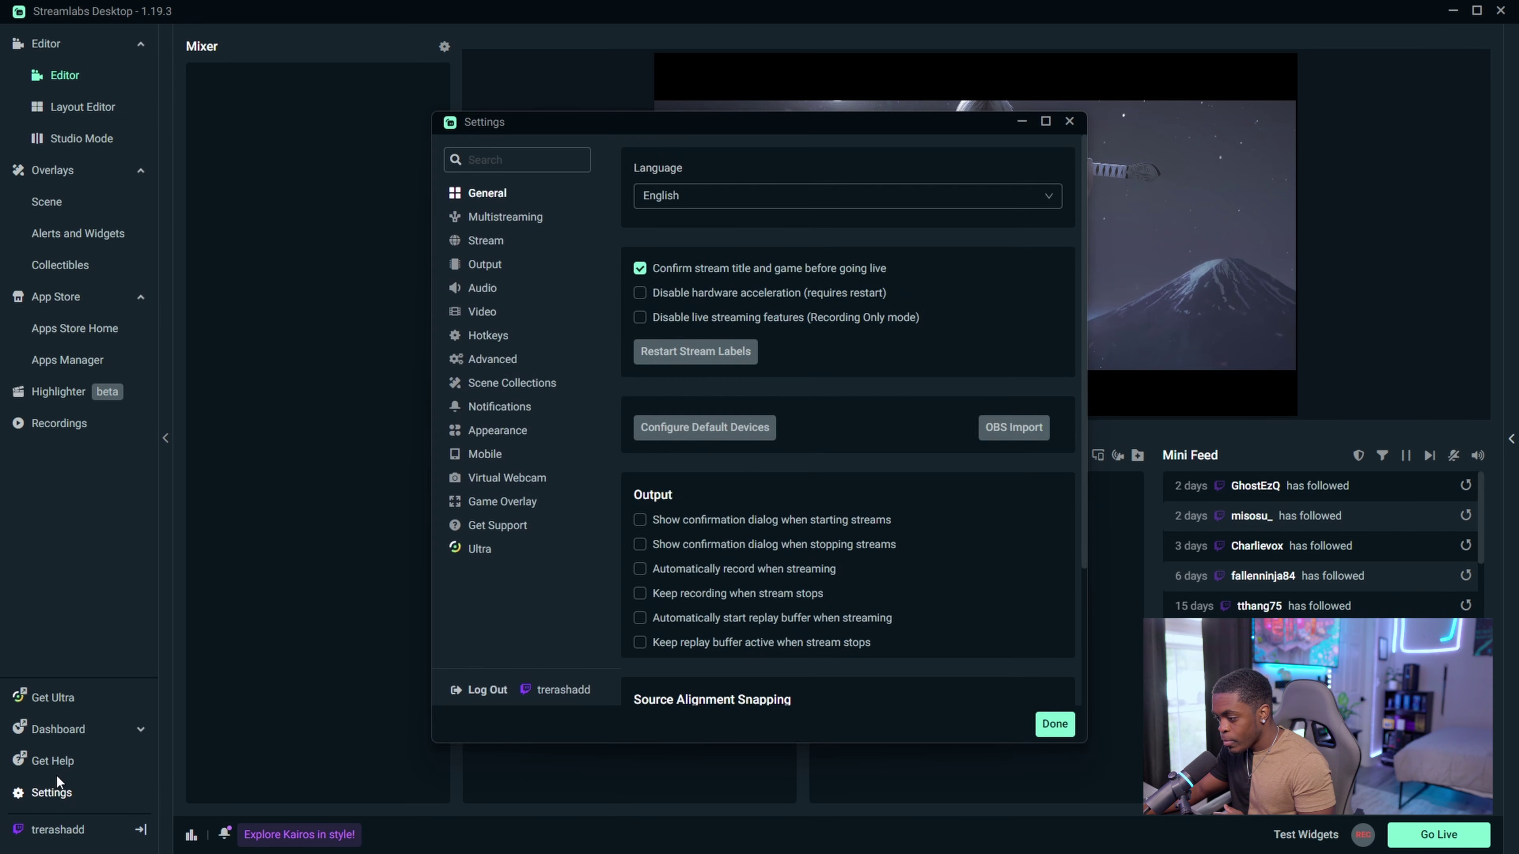
{"action": "left_click", "coordinate": [480, 292]}
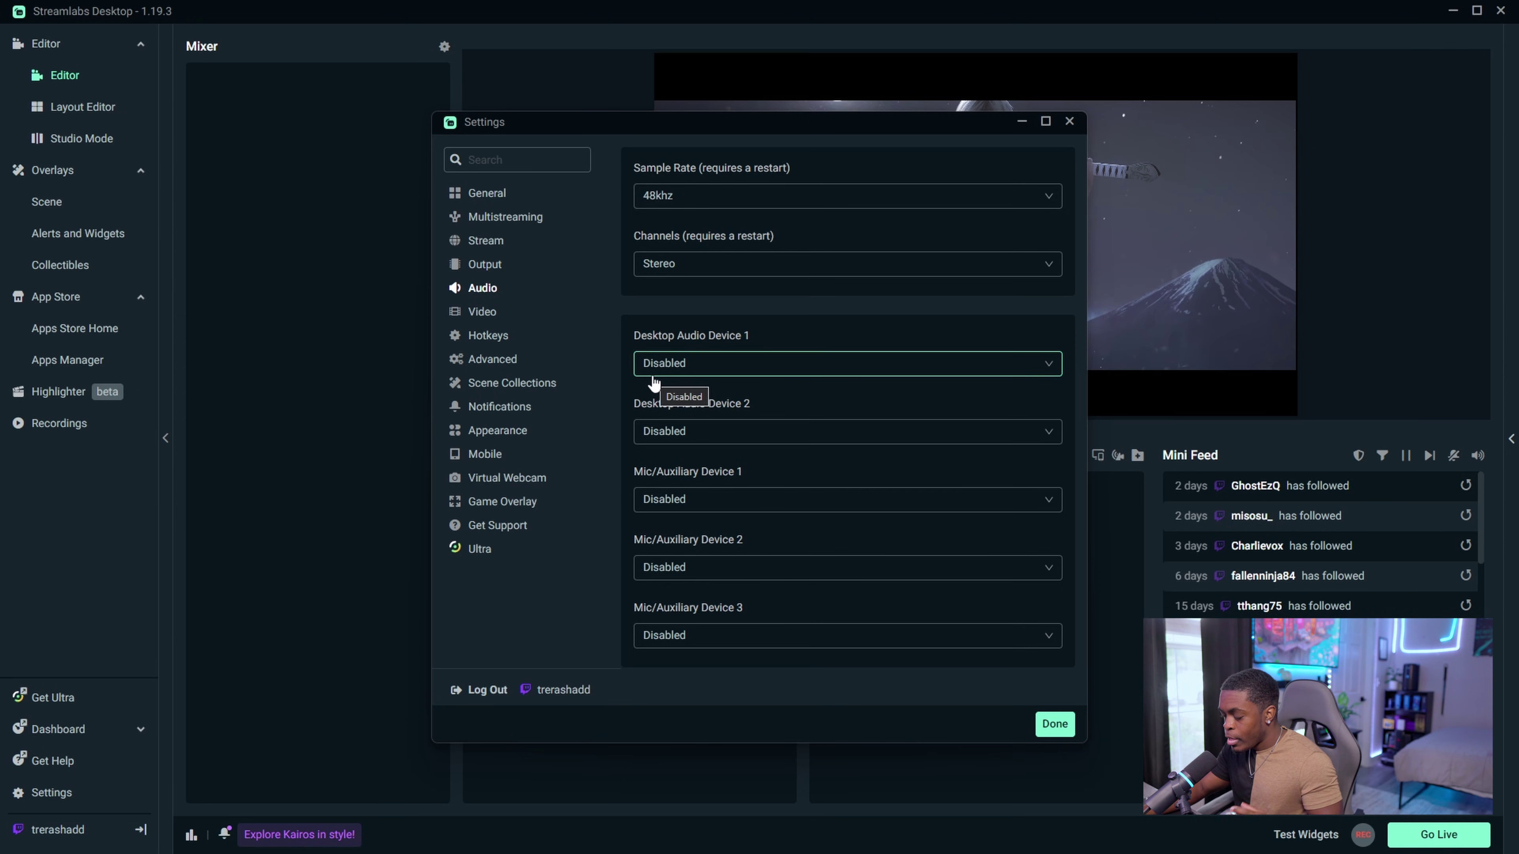
{"action": "left_click", "coordinate": [695, 506]}
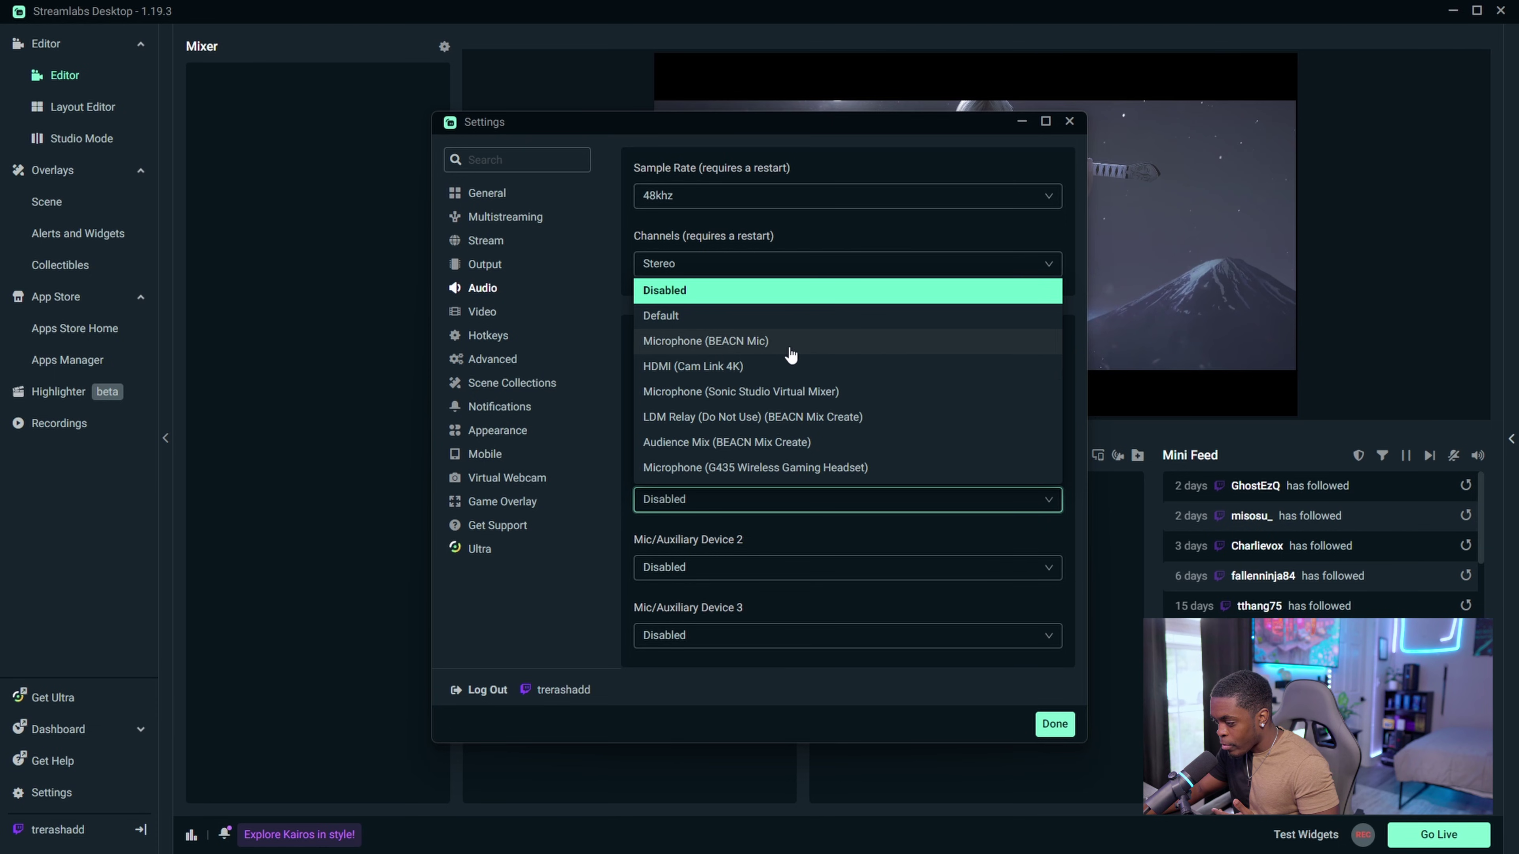
{"action": "left_click", "coordinate": [778, 346]}
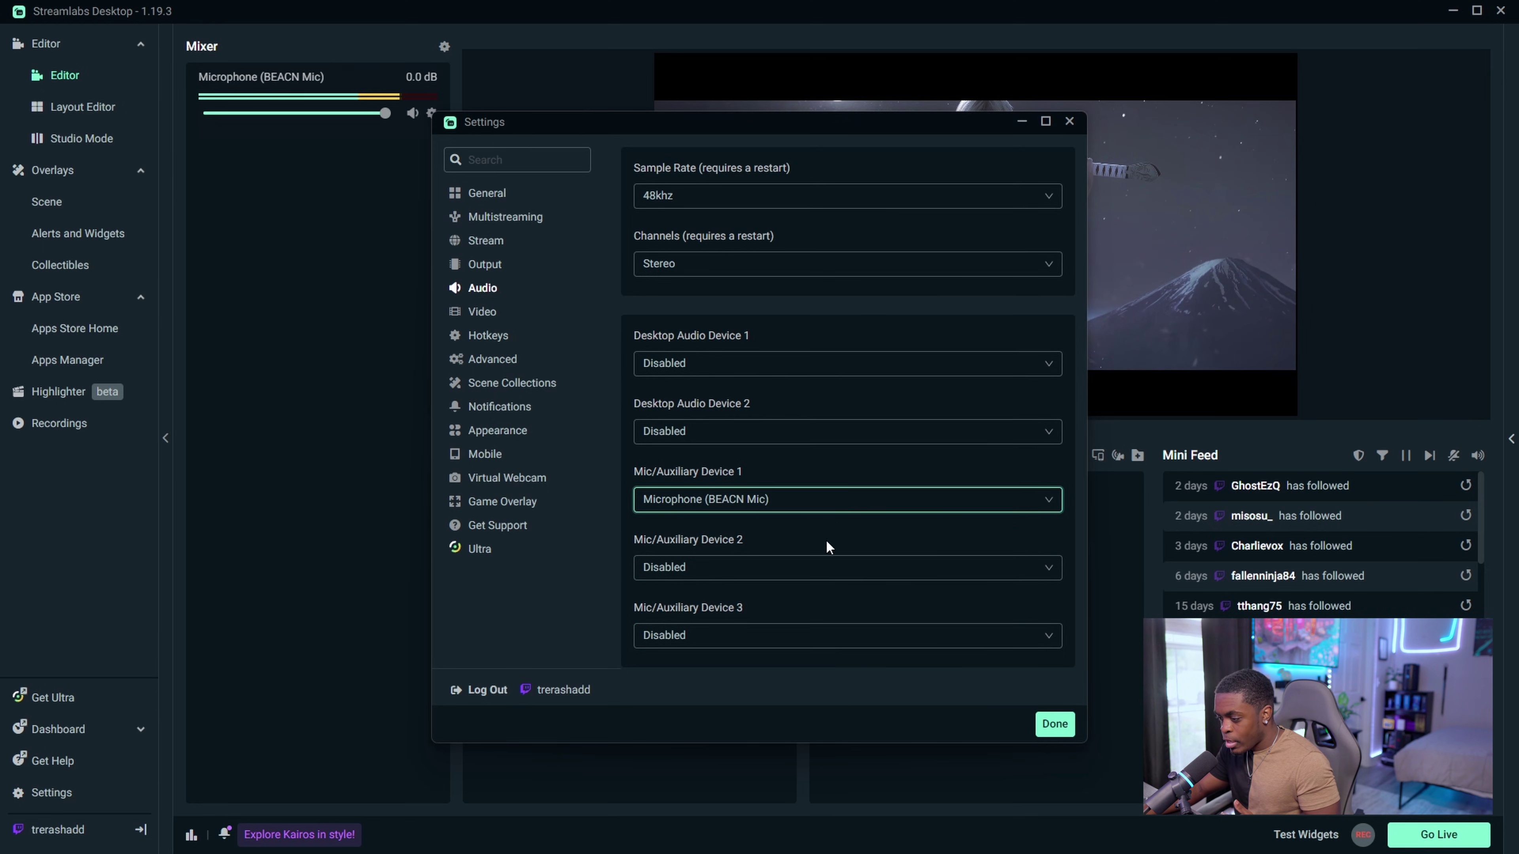
In Output recording settings, keep mp4 format and turn off Audio Track 6, recording tracks 2–5.
{"action": "left_click", "coordinate": [485, 268]}
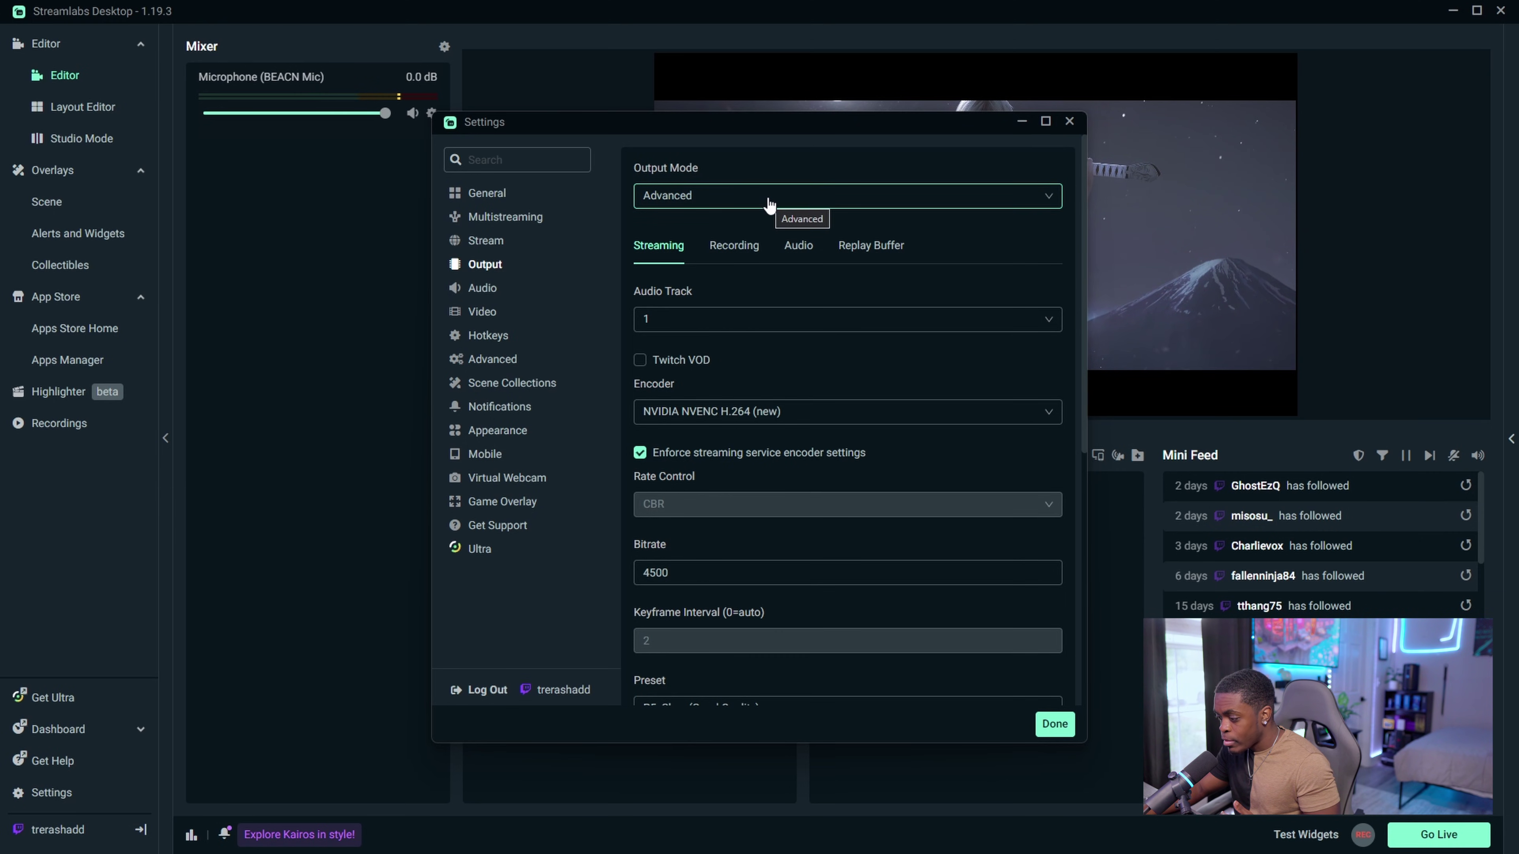
{"action": "left_click", "coordinate": [735, 258]}
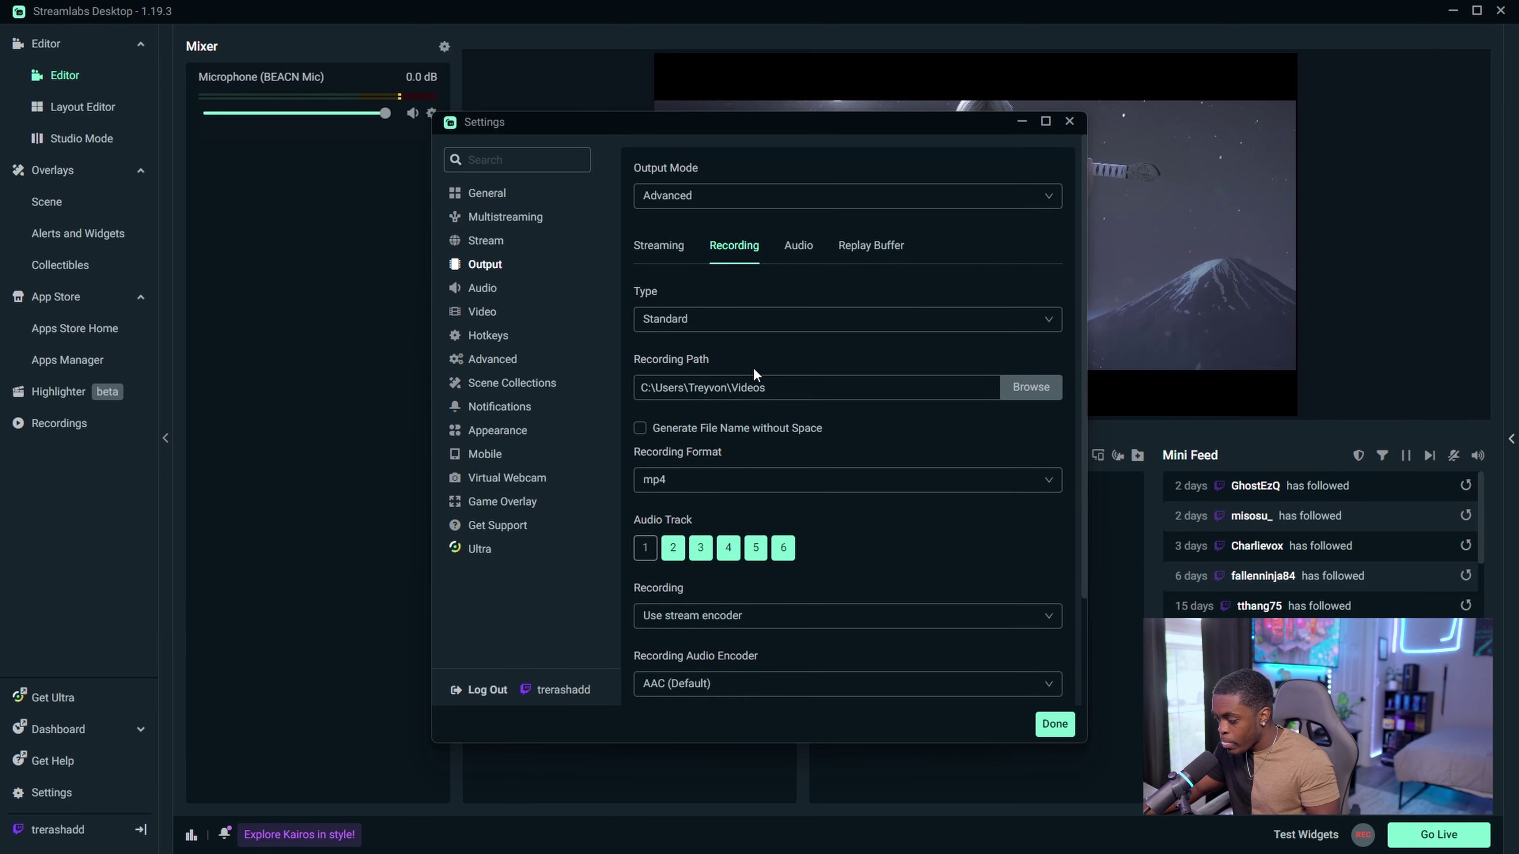
{"action": "scroll", "coordinate": [752, 367], "scroll_direction": "down", "scroll_amount": 2}
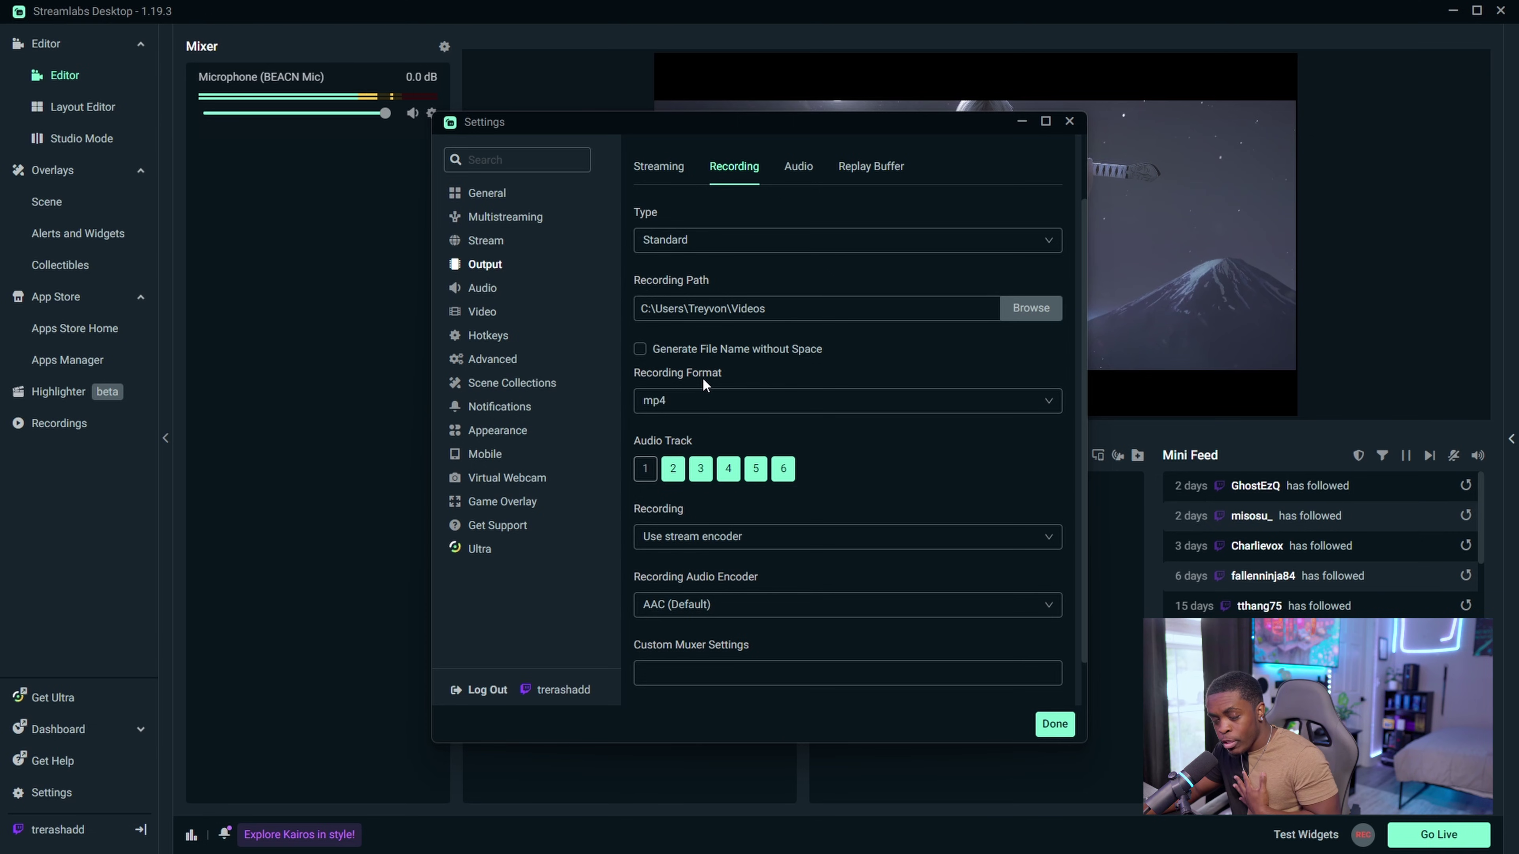
{"action": "left_click", "coordinate": [754, 407]}
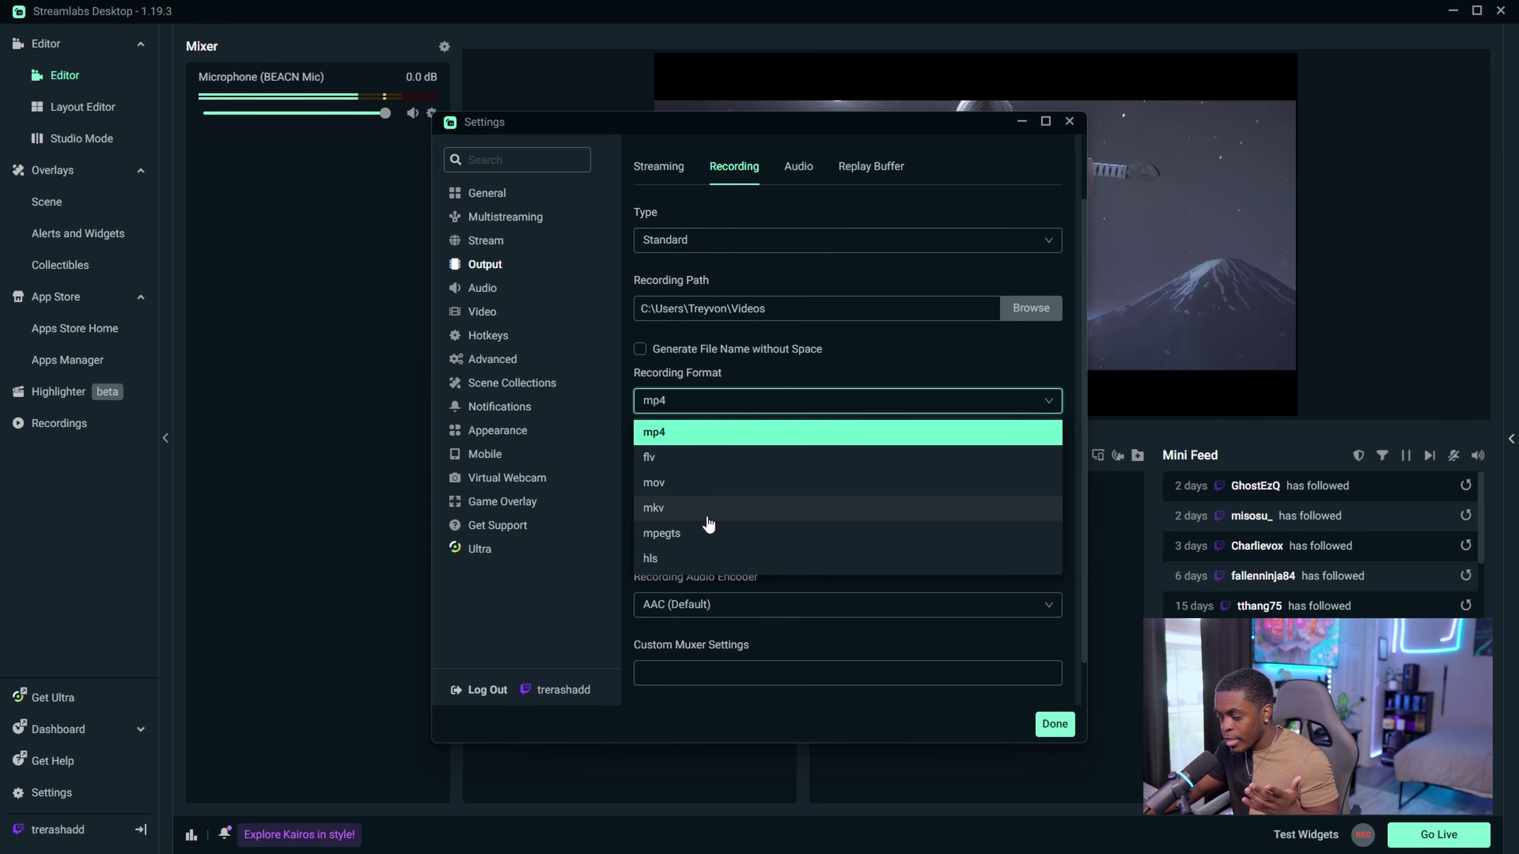
{"action": "left_click", "coordinate": [852, 372]}
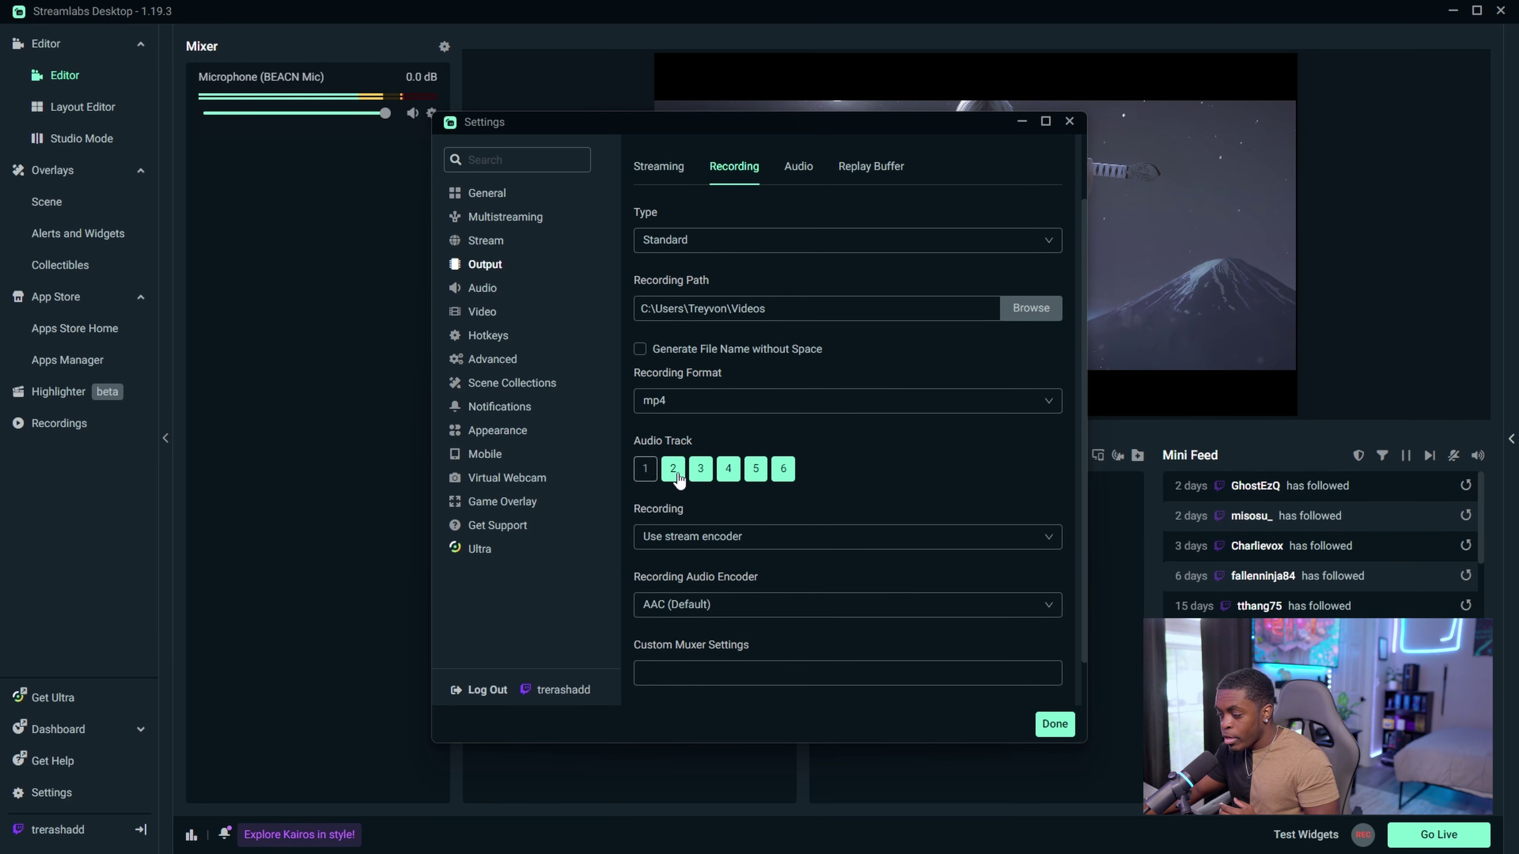
{"action": "left_click", "coordinate": [783, 471]}
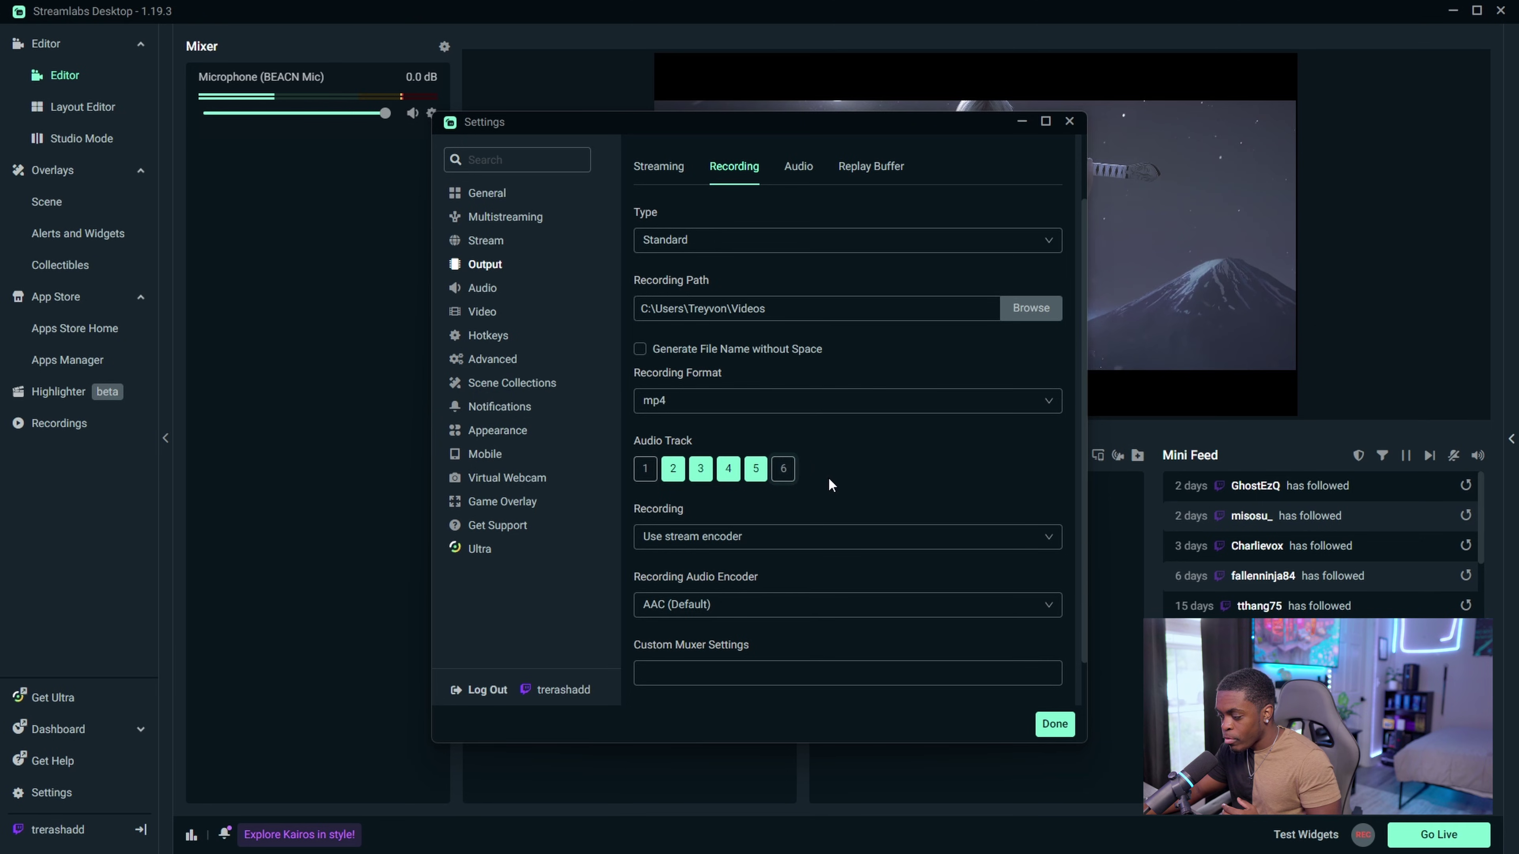
{"action": "scroll", "coordinate": [888, 425], "scroll_direction": "down", "scroll_amount": 1}
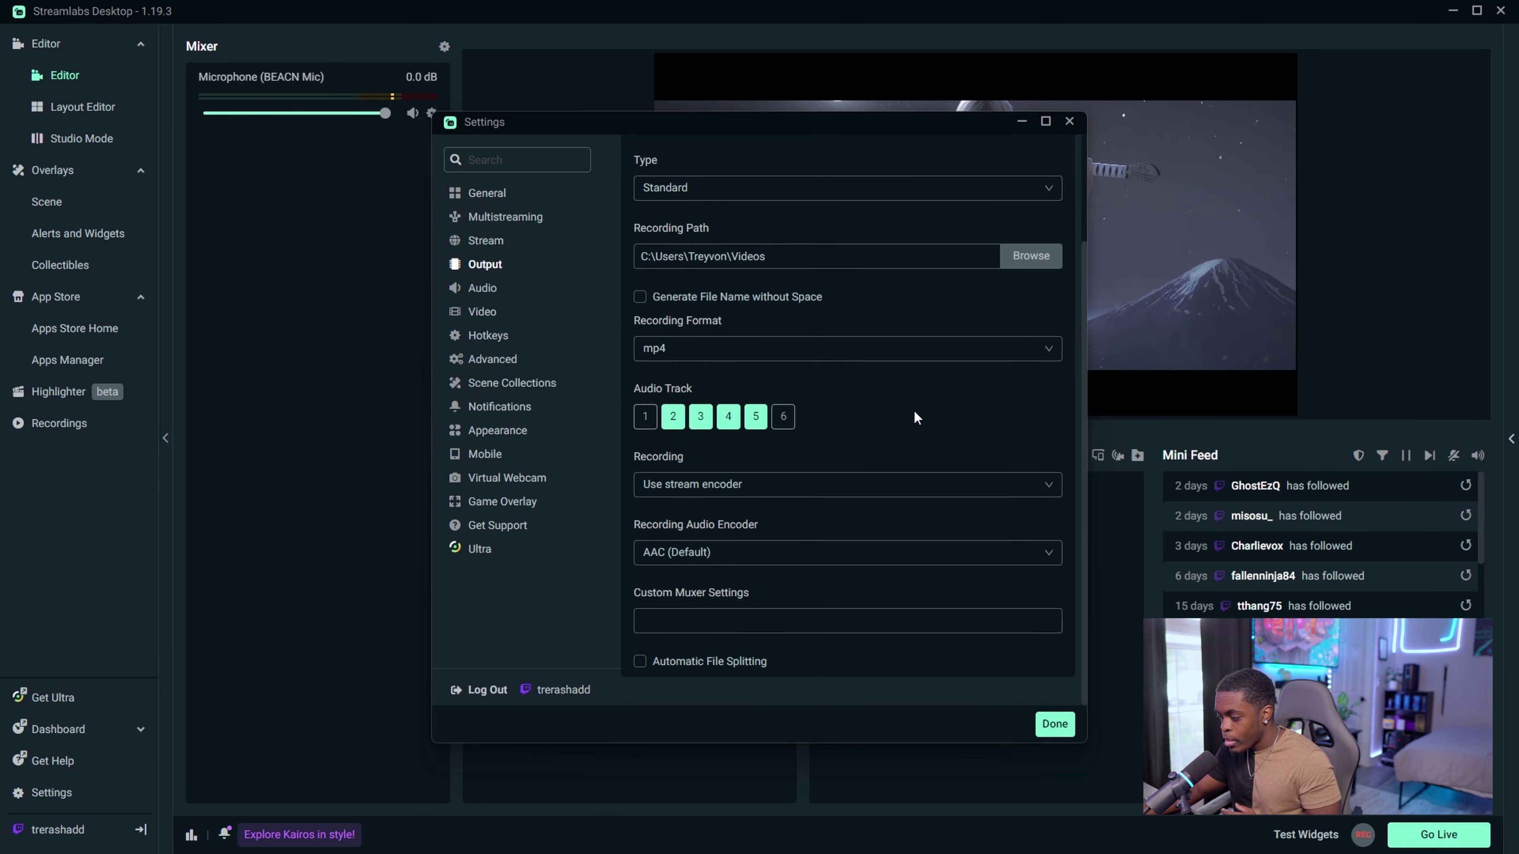
{"action": "scroll", "coordinate": [853, 416], "scroll_direction": "up", "scroll_amount": 3}
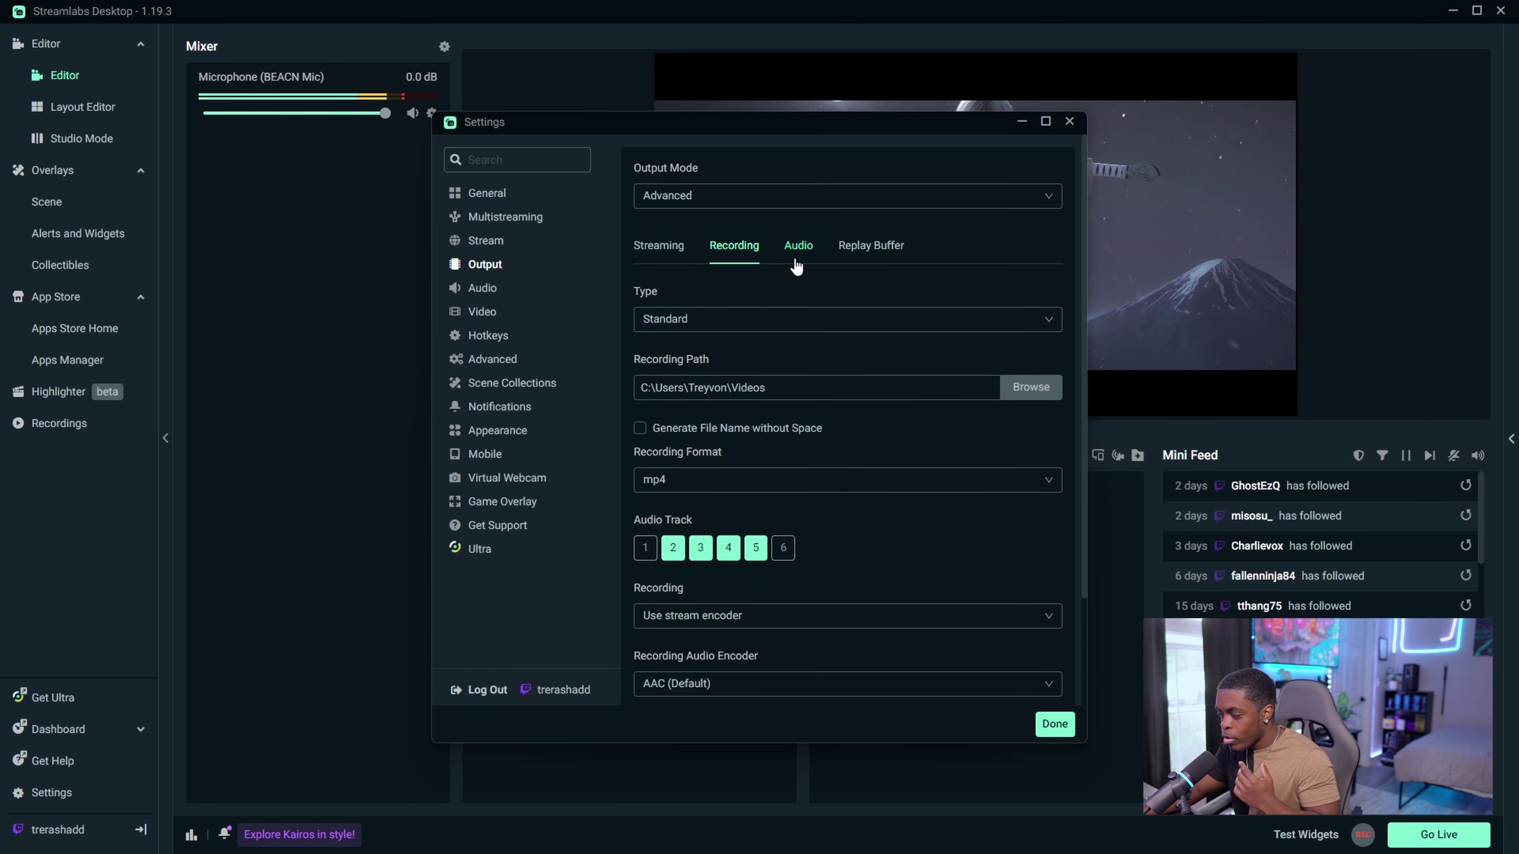
Check the 320 per-track audio bitrates on the Output Audio tab, then close Settings.
{"action": "left_click", "coordinate": [797, 246]}
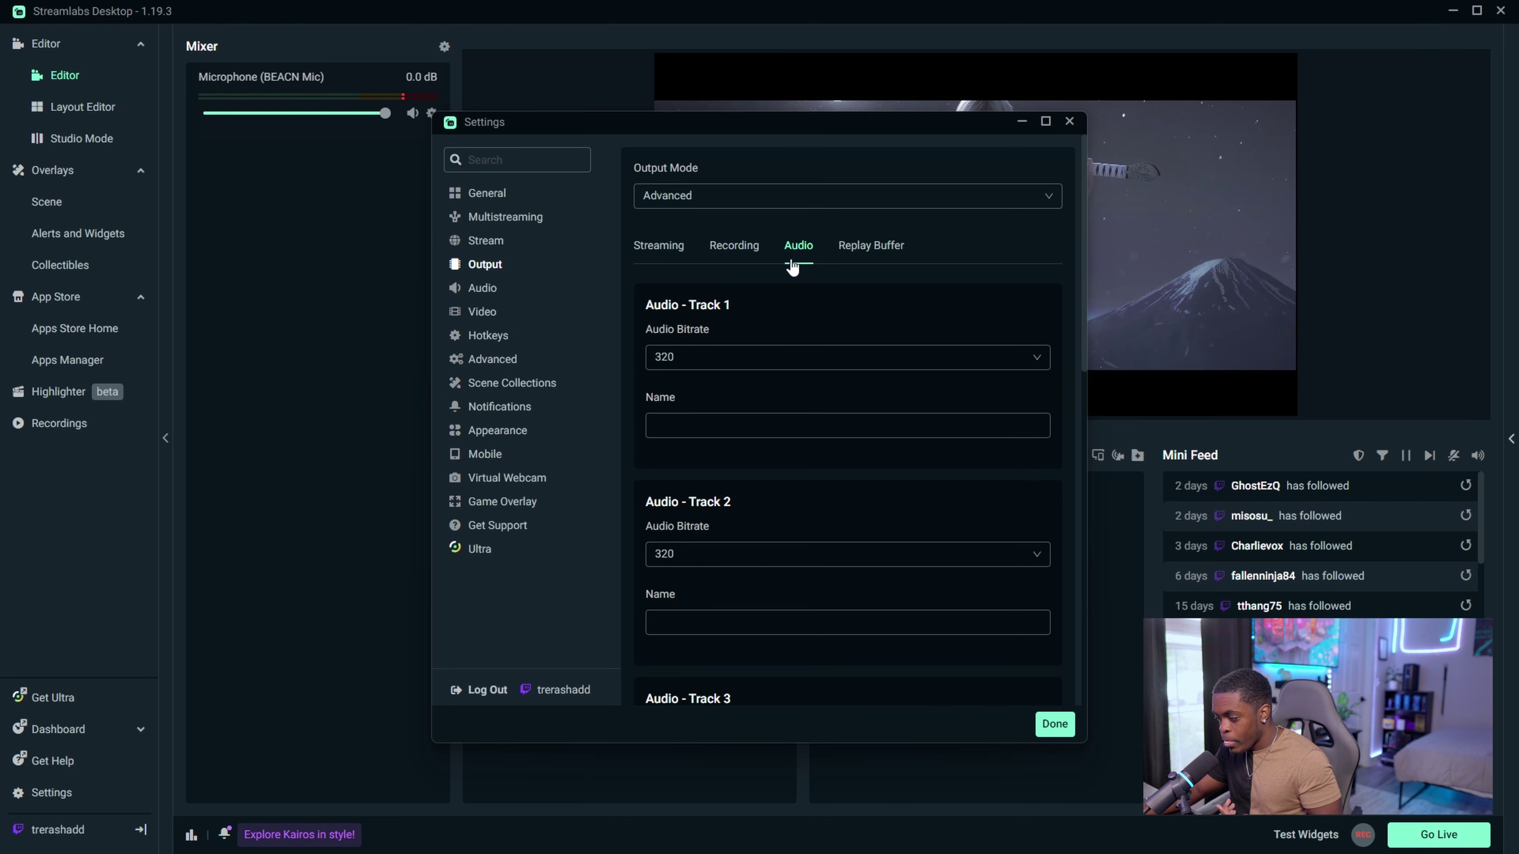
{"action": "scroll", "coordinate": [695, 302], "scroll_direction": "down", "scroll_amount": 2}
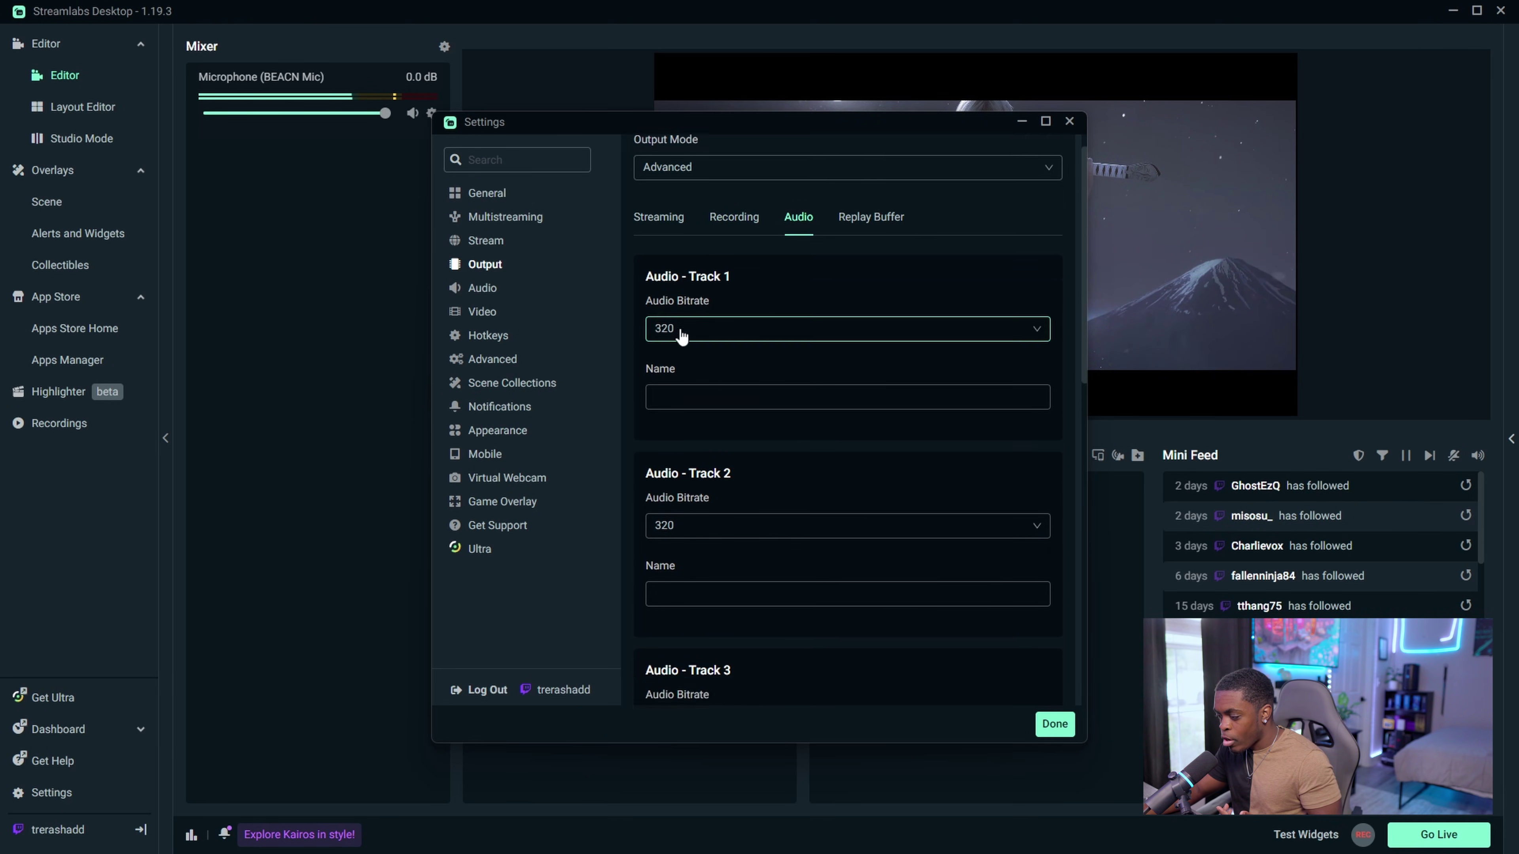
{"action": "scroll", "coordinate": [698, 360], "scroll_direction": "up", "scroll_amount": 2}
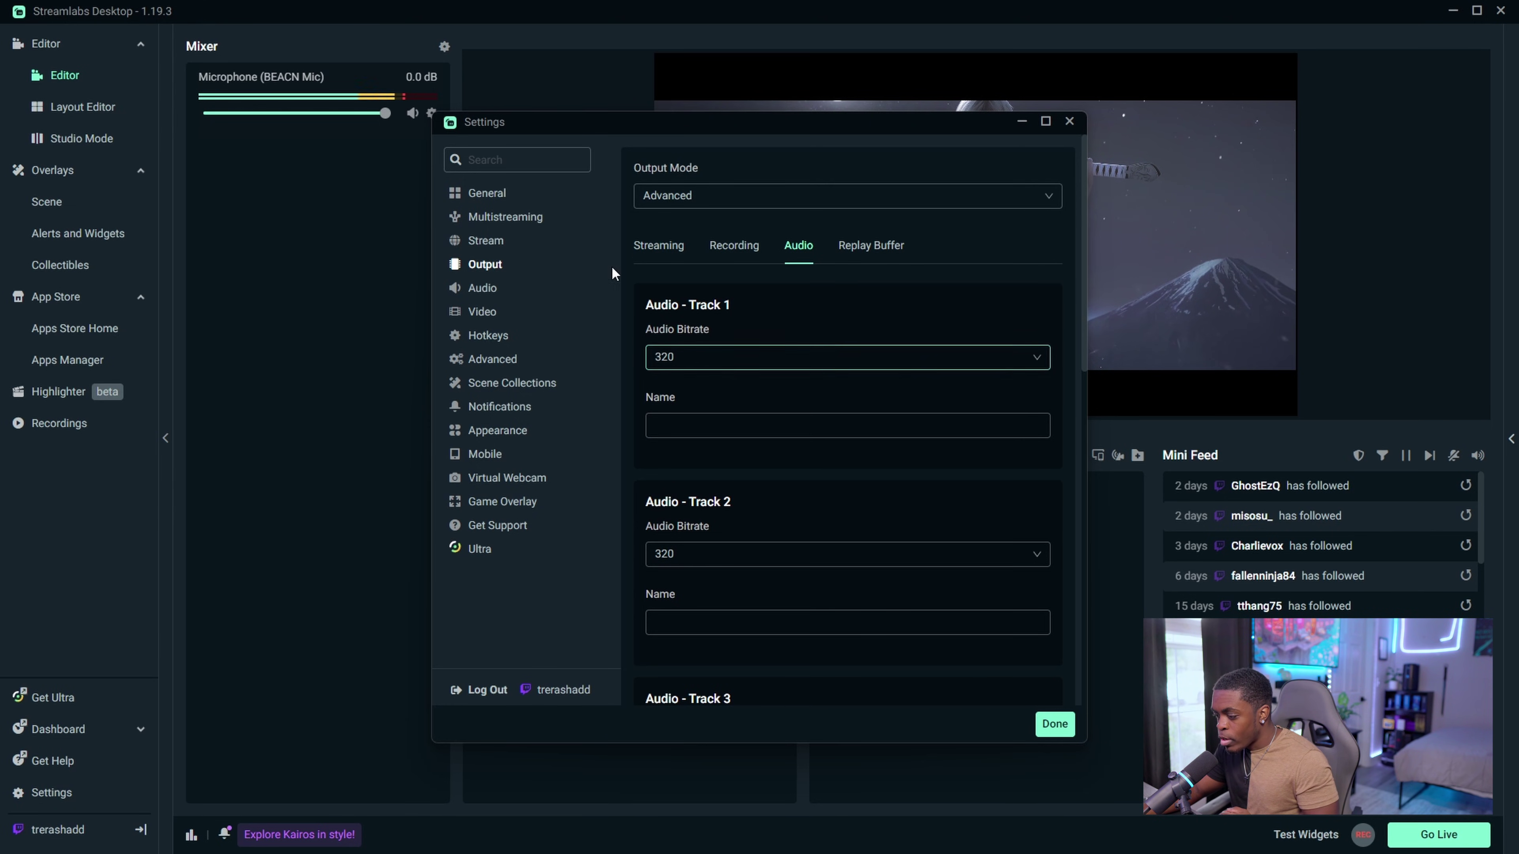
{"action": "left_click", "coordinate": [1067, 731]}
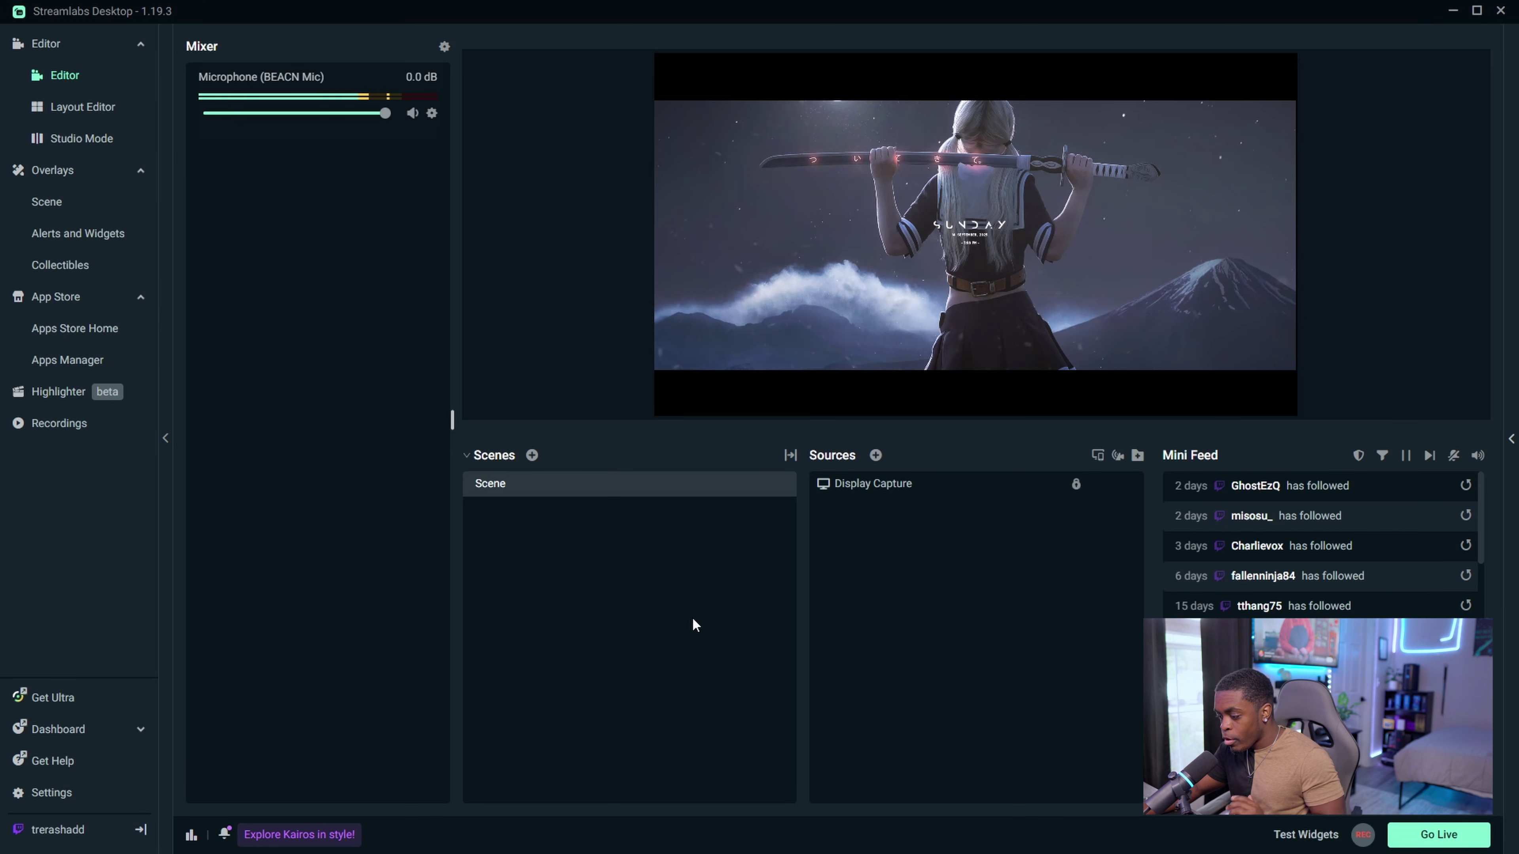
Add a new scene named 'Nested Scene ( Audio )' below Scene.
{"action": "left_click", "coordinate": [532, 455]}
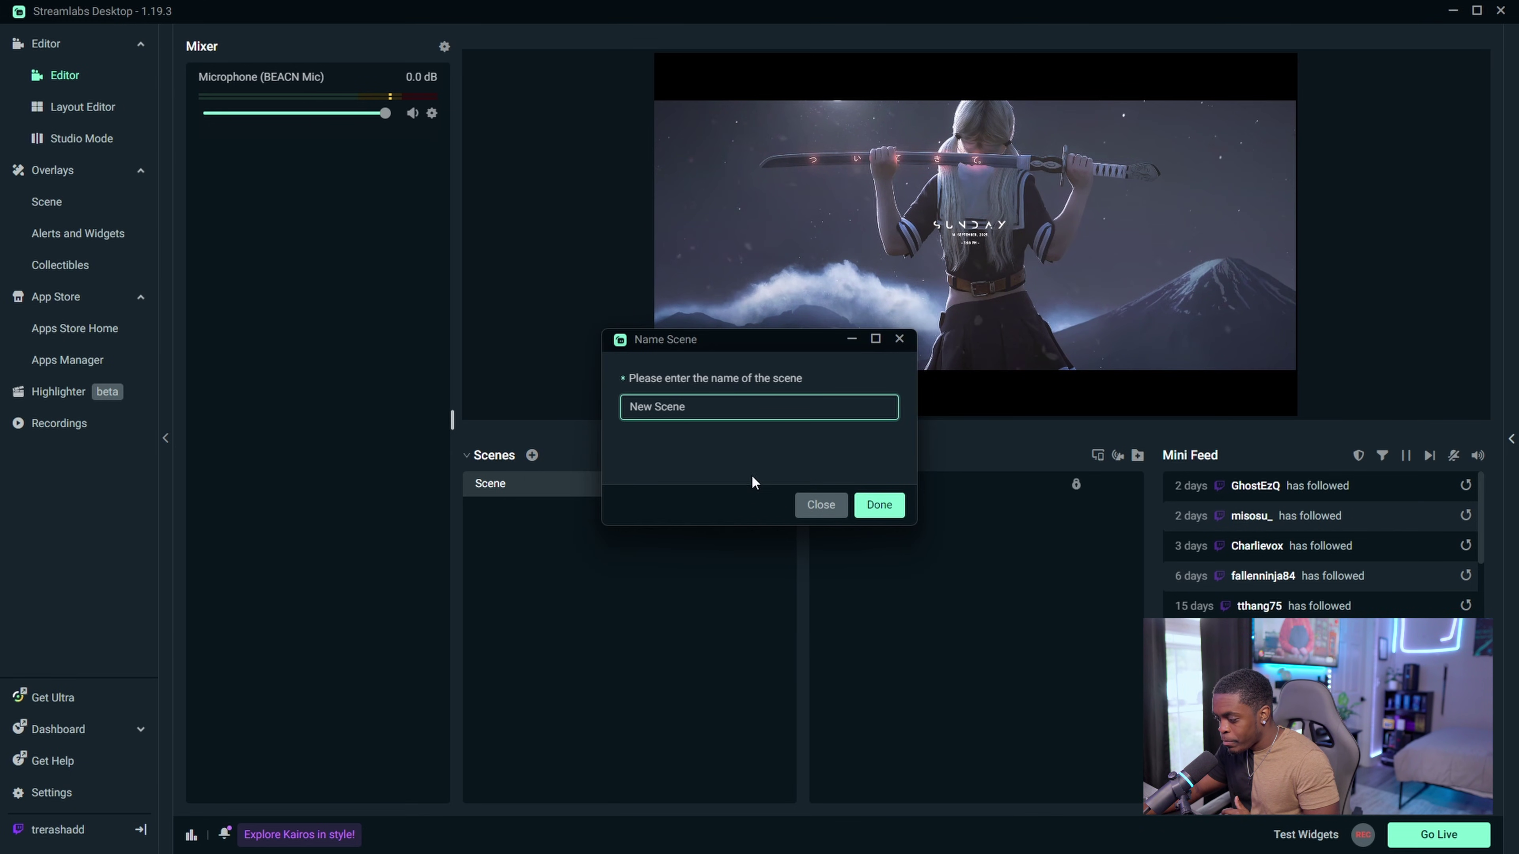
{"action": "type", "text": "Nes"}
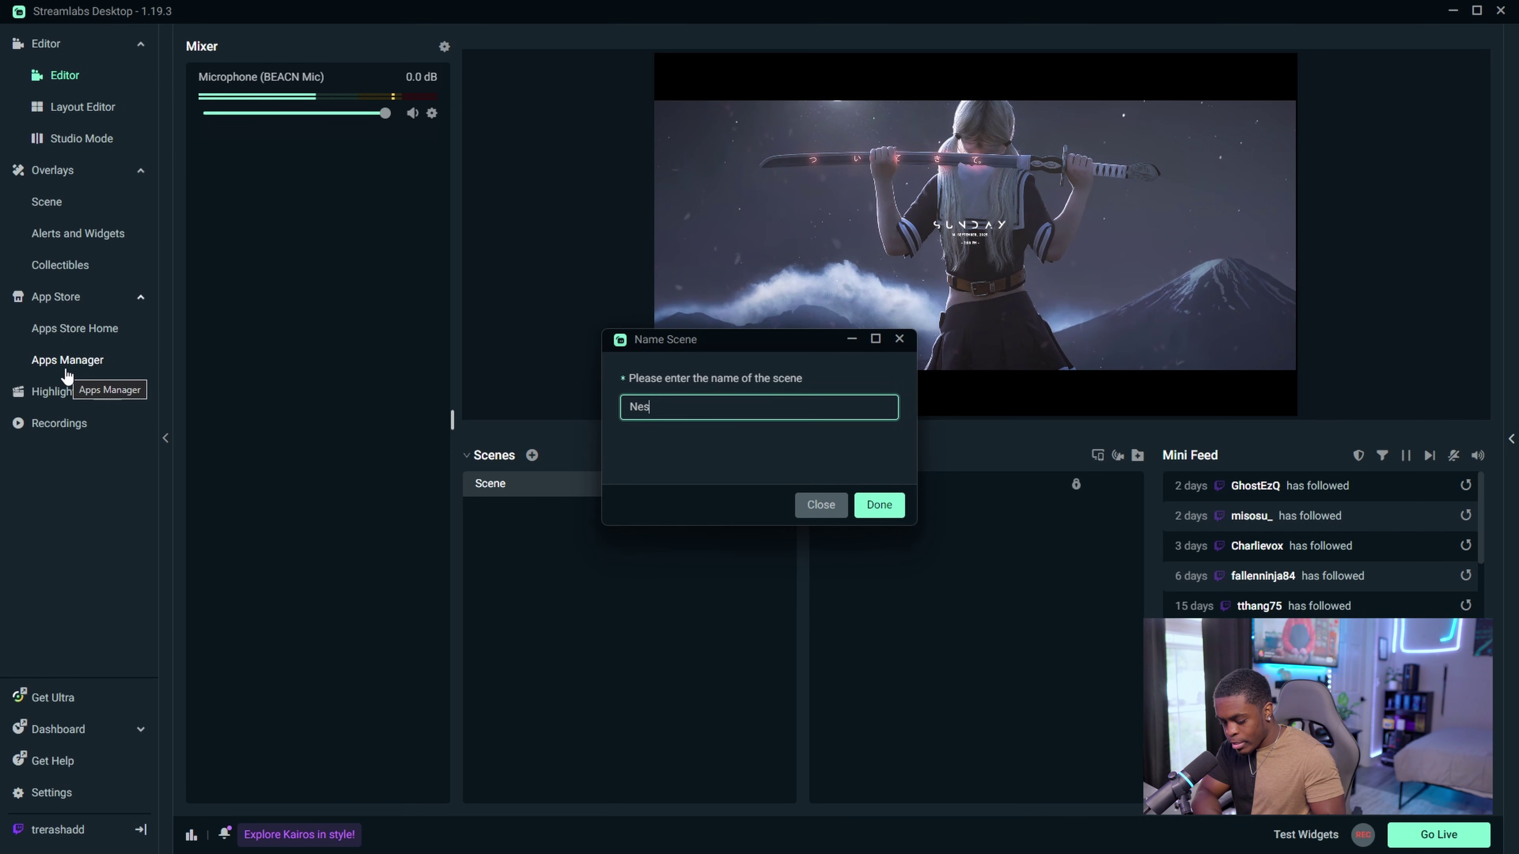
{"action": "type", "text": "ted Scene ("}
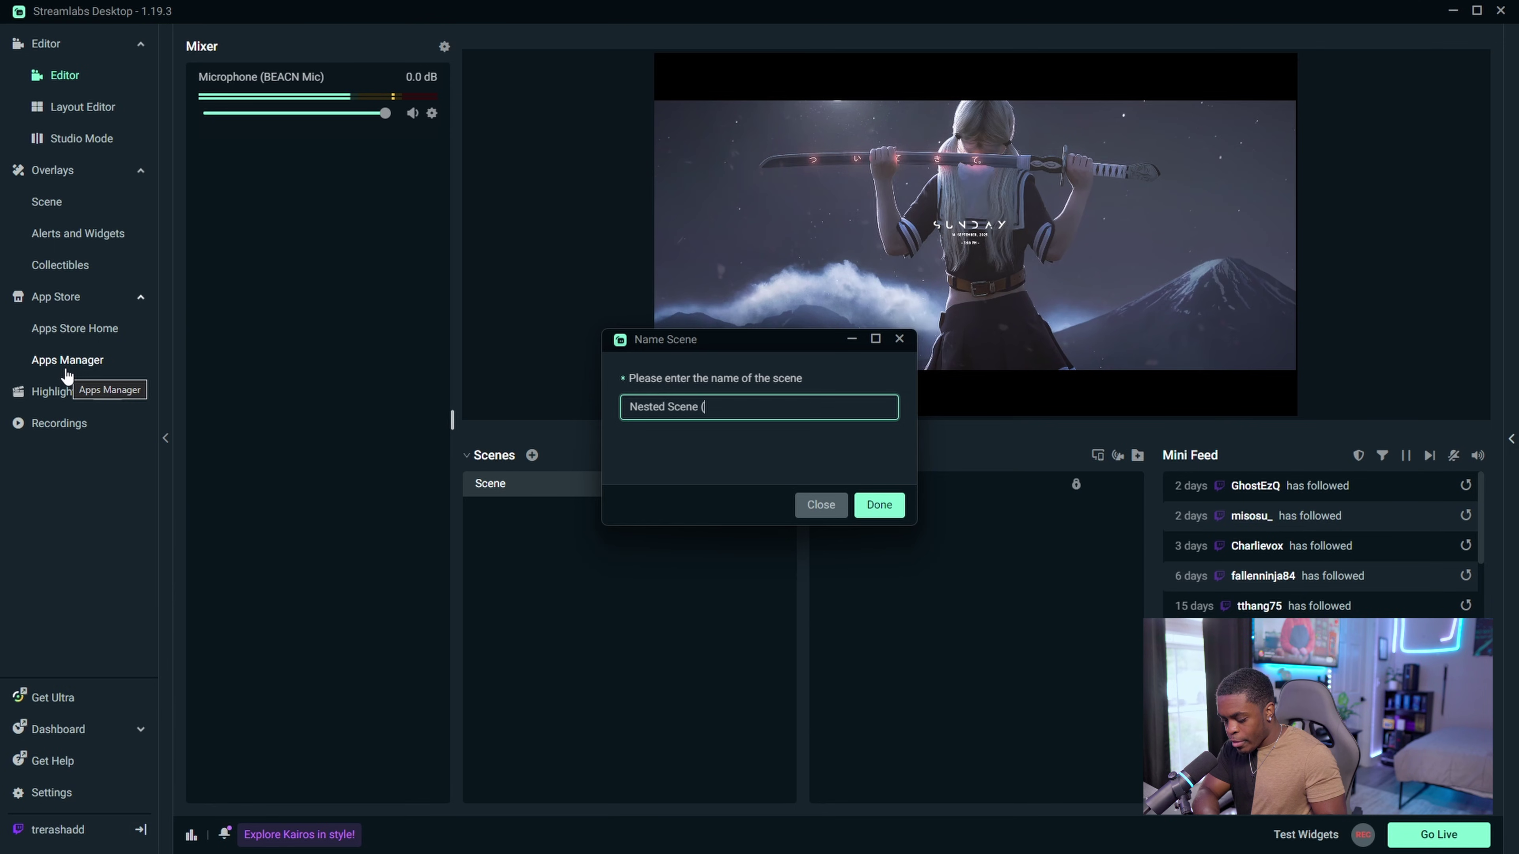
{"action": "type", "text": " Aud"}
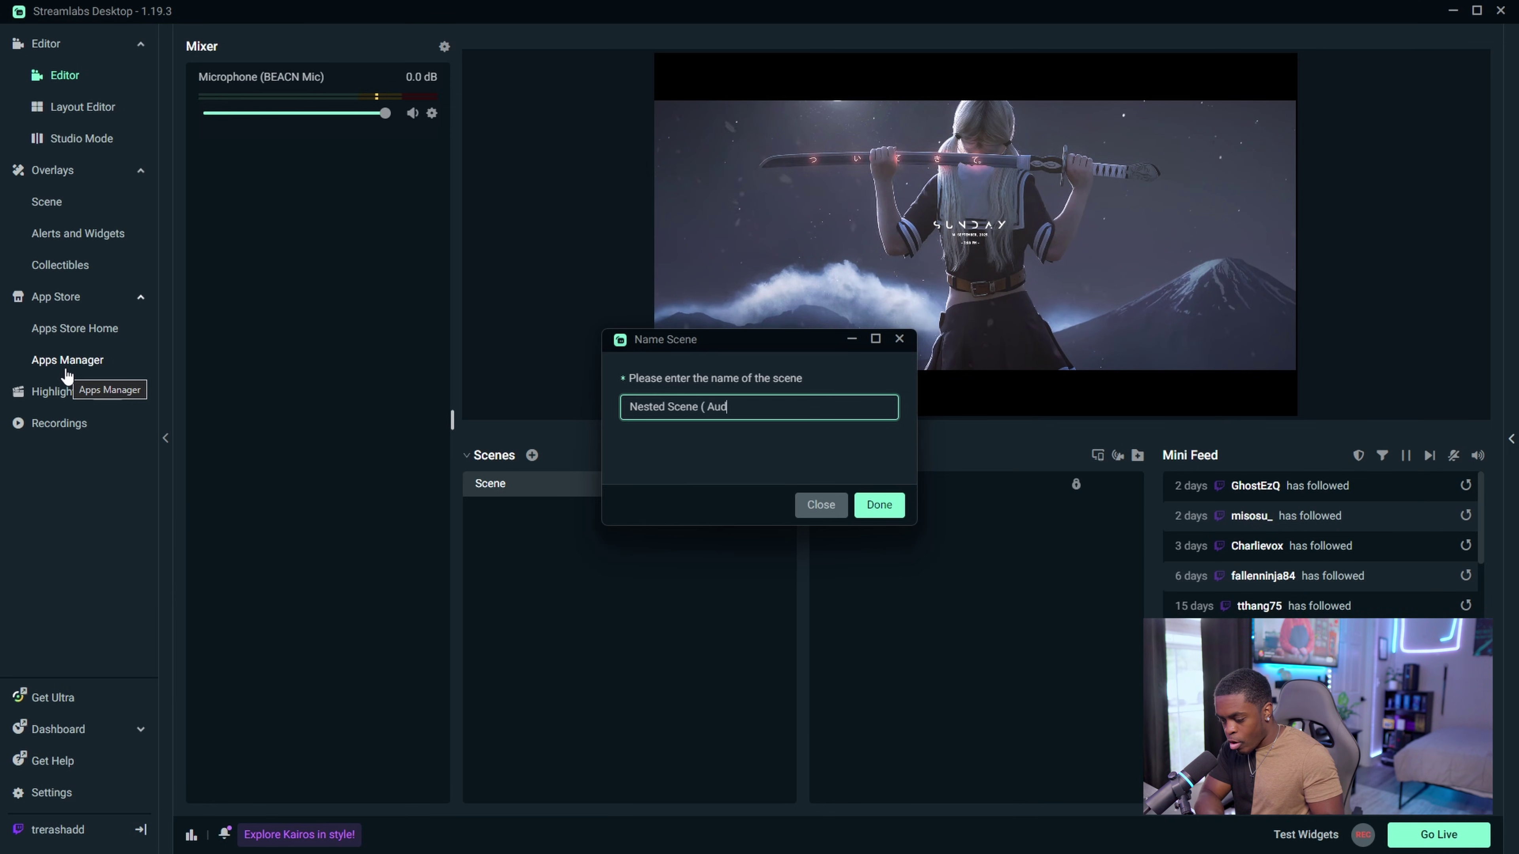
{"action": "type", "text": "io )"}
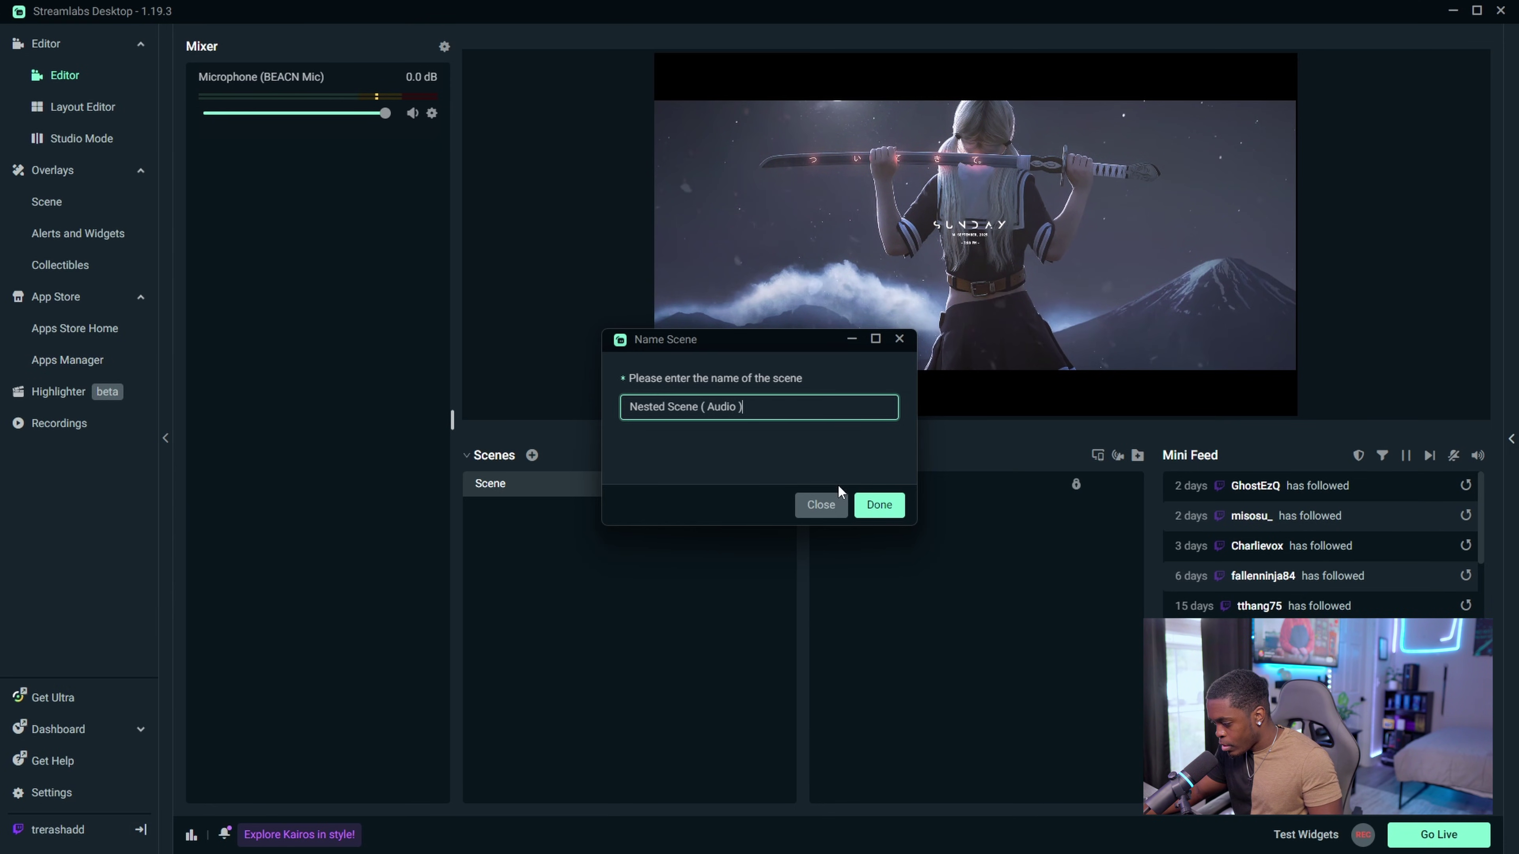
{"action": "key", "text": "Return"}
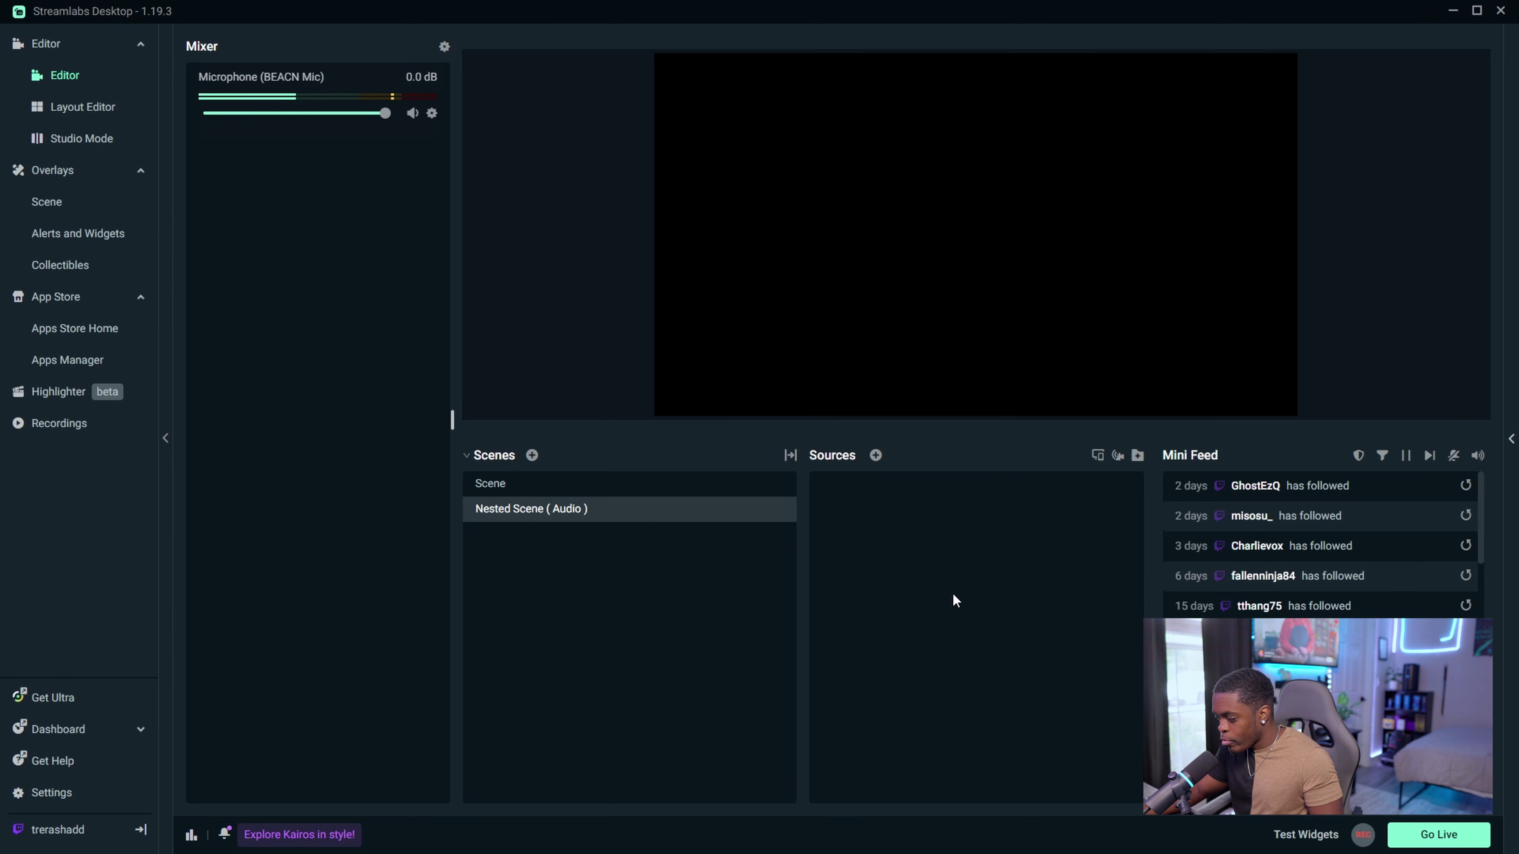
Add an Application Audio source named 'Music' capturing Spotify and unmute it in the mixer.
{"action": "left_click", "coordinate": [875, 456]}
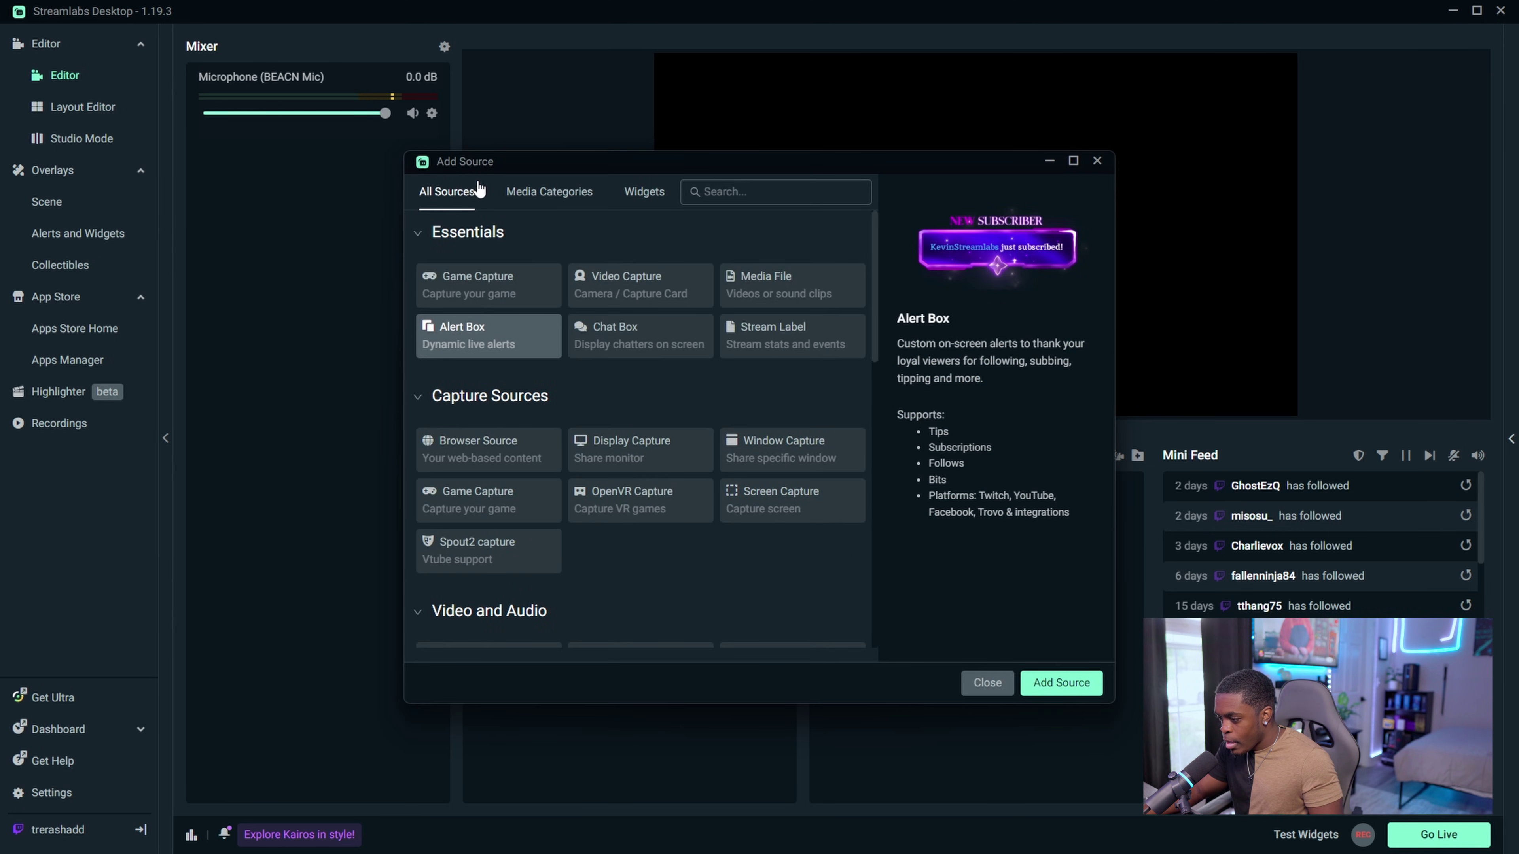
{"action": "scroll", "coordinate": [576, 262], "scroll_direction": "down", "scroll_amount": 5}
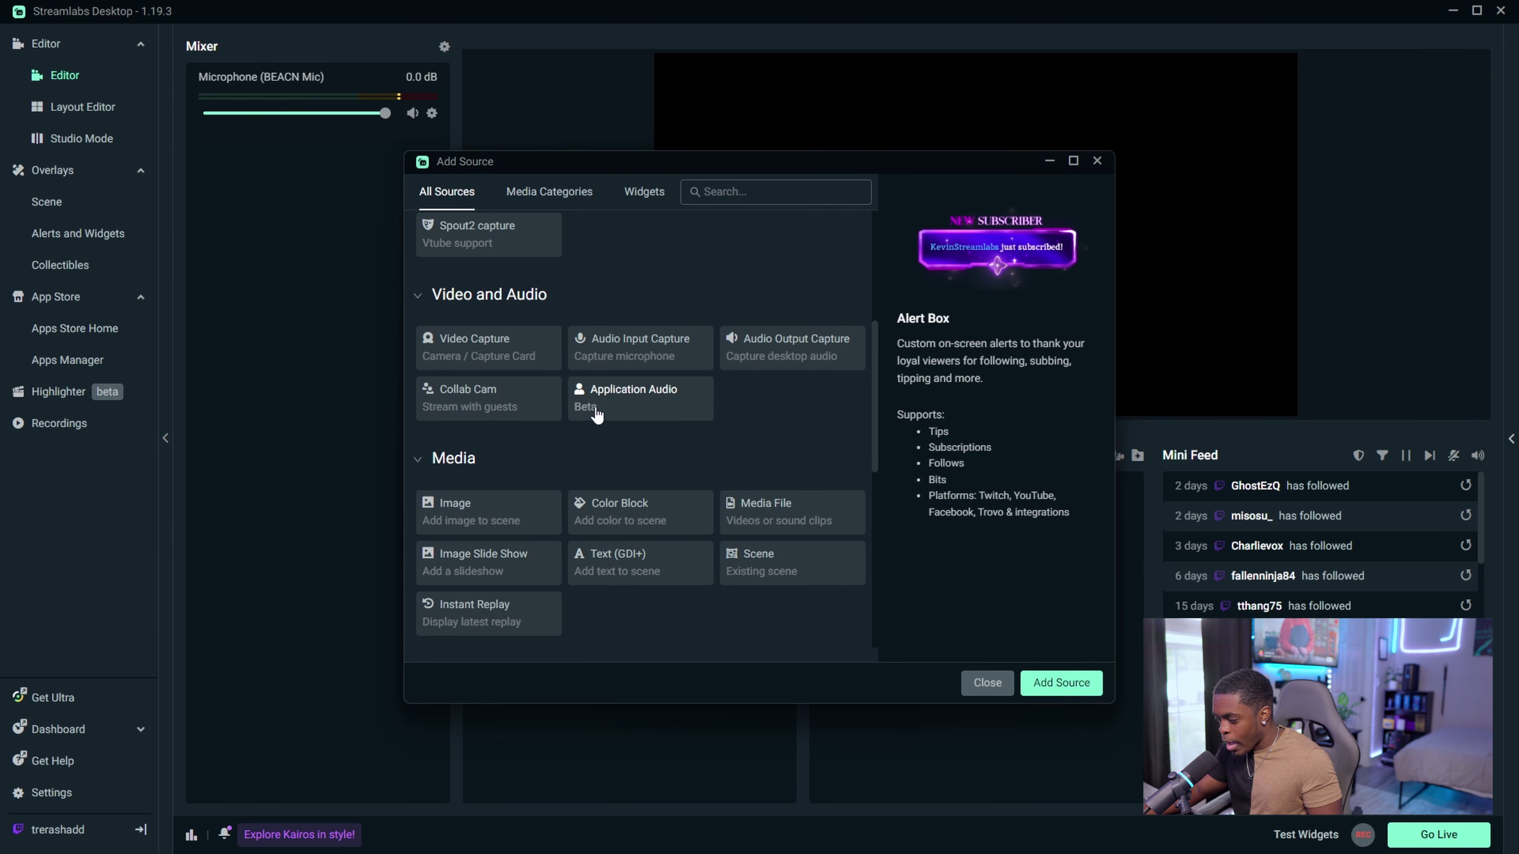
{"action": "left_click", "coordinate": [651, 413]}
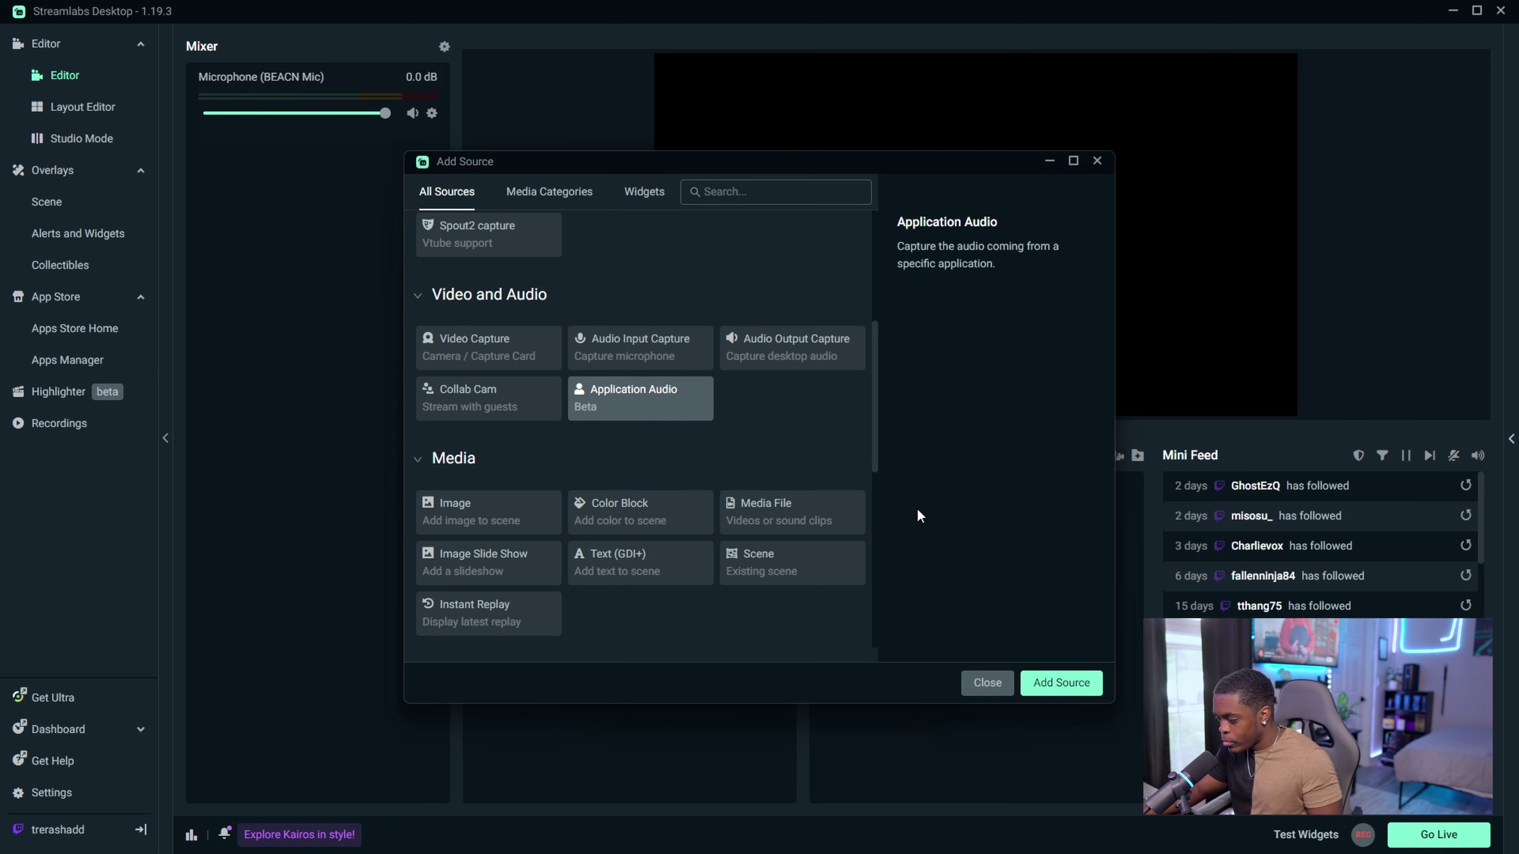
{"action": "left_click", "coordinate": [1056, 685]}
{"action": "key", "text": "ctrl+a"}
{"action": "key", "text": "BackSpace"}
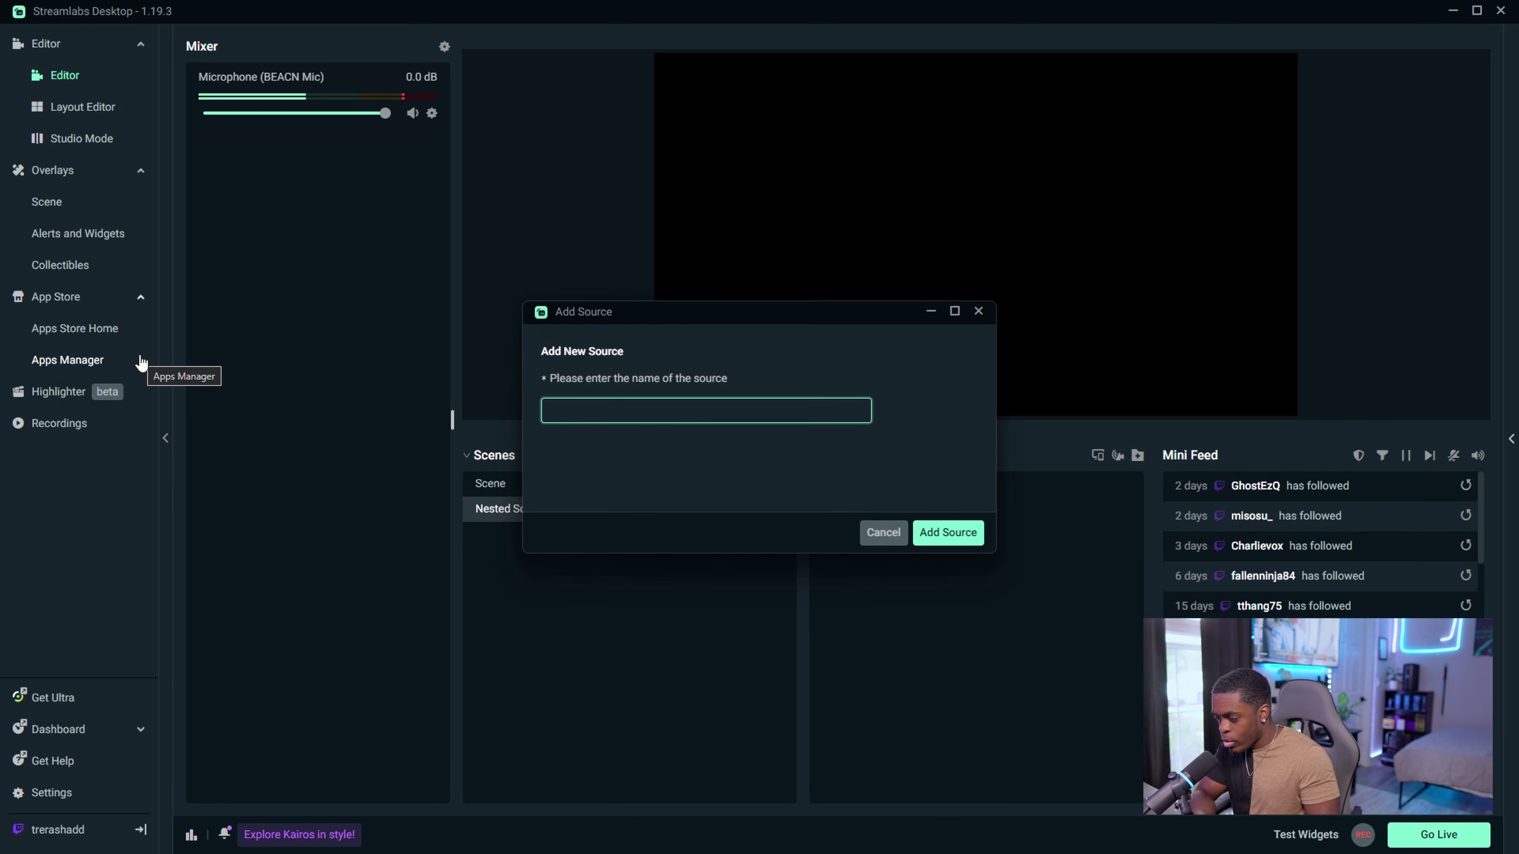
{"action": "type", "text": "Music"}
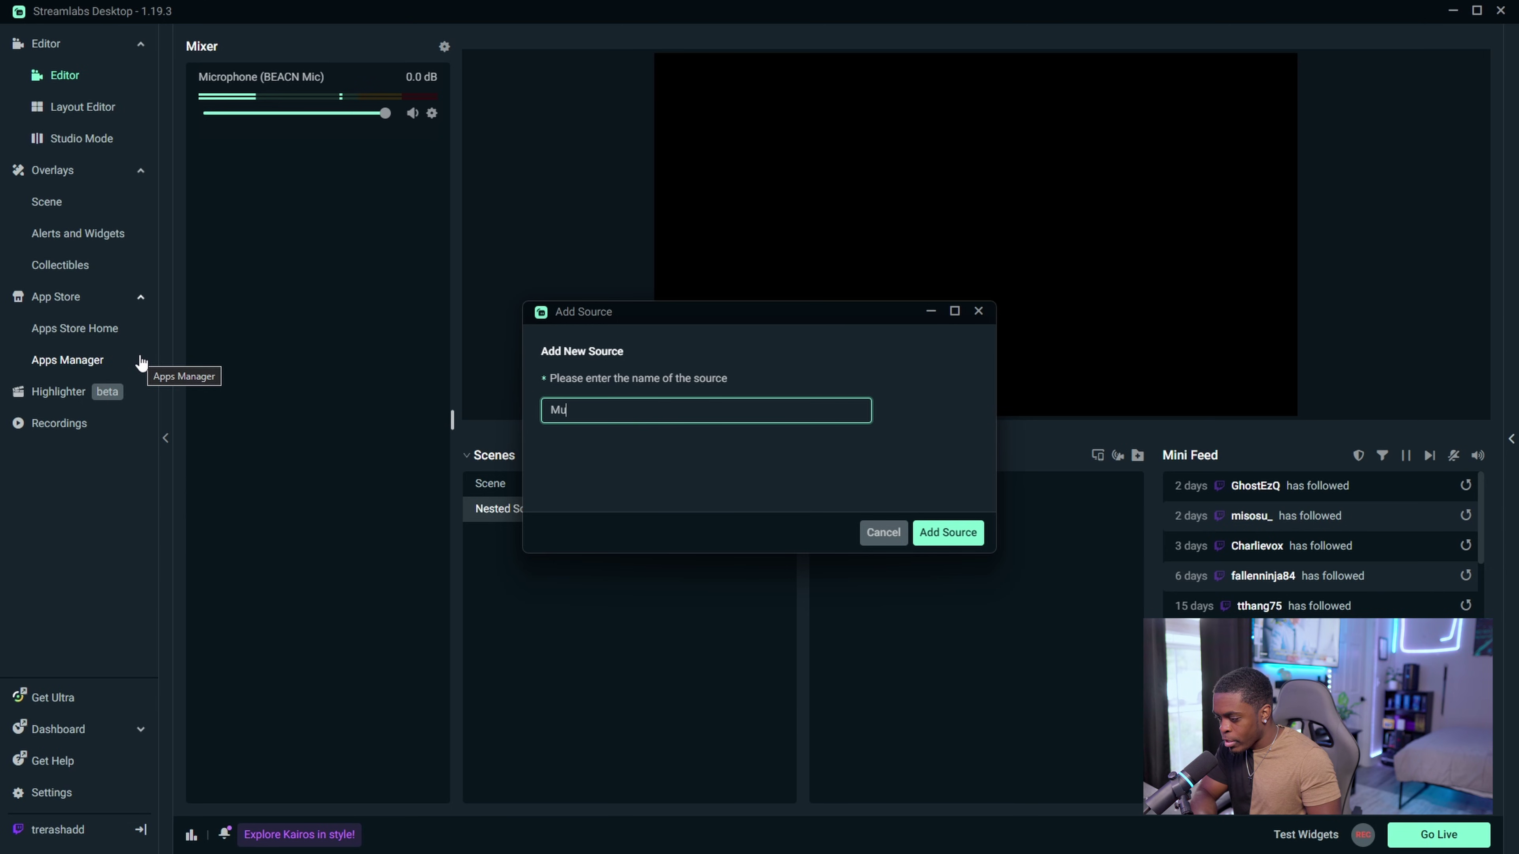
{"action": "key", "text": "Return"}
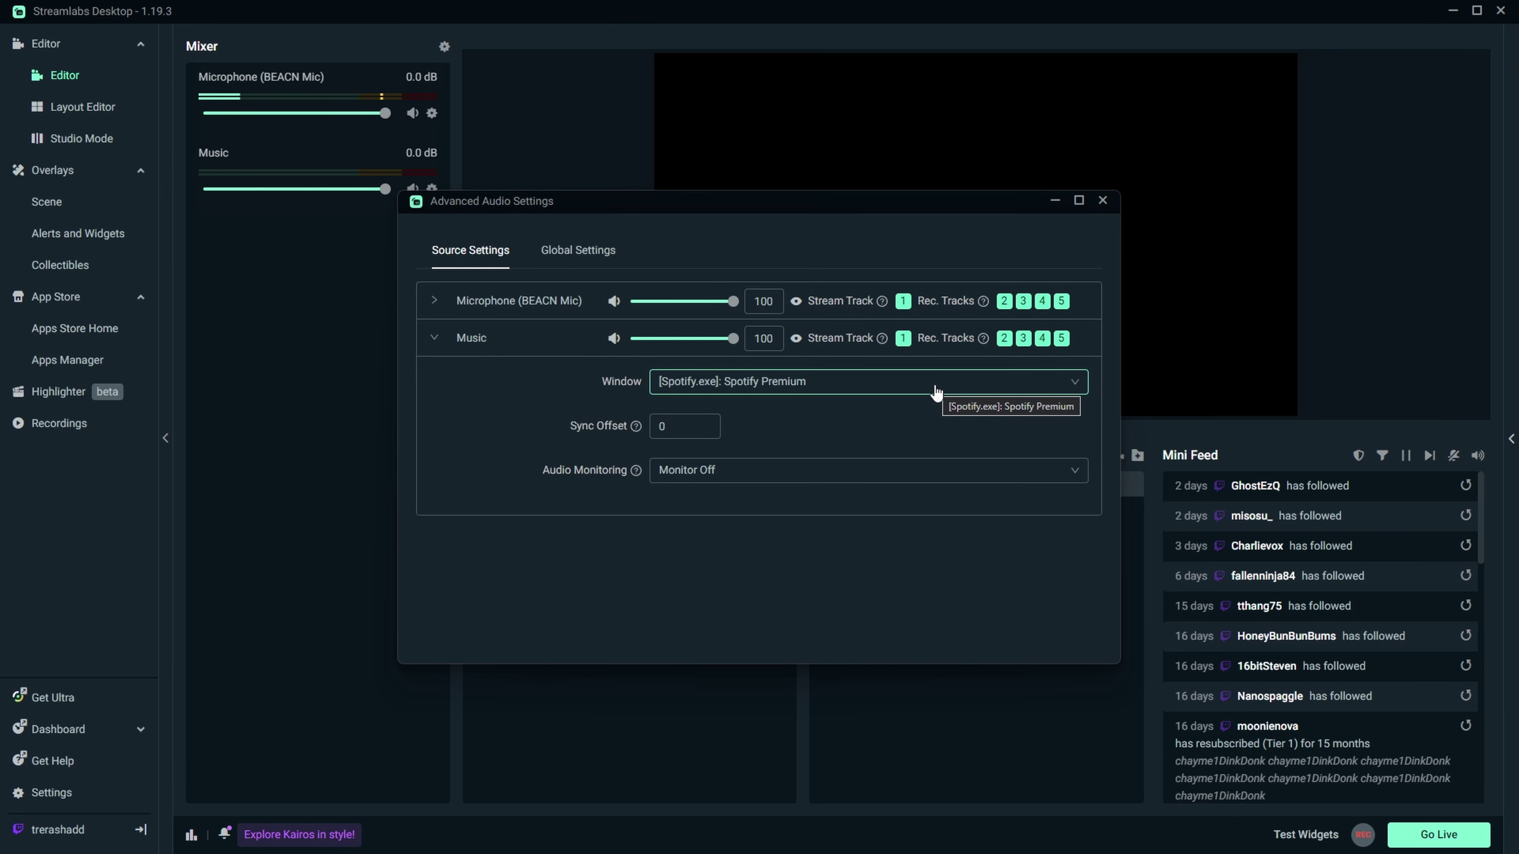
{"action": "key", "text": "Escape"}
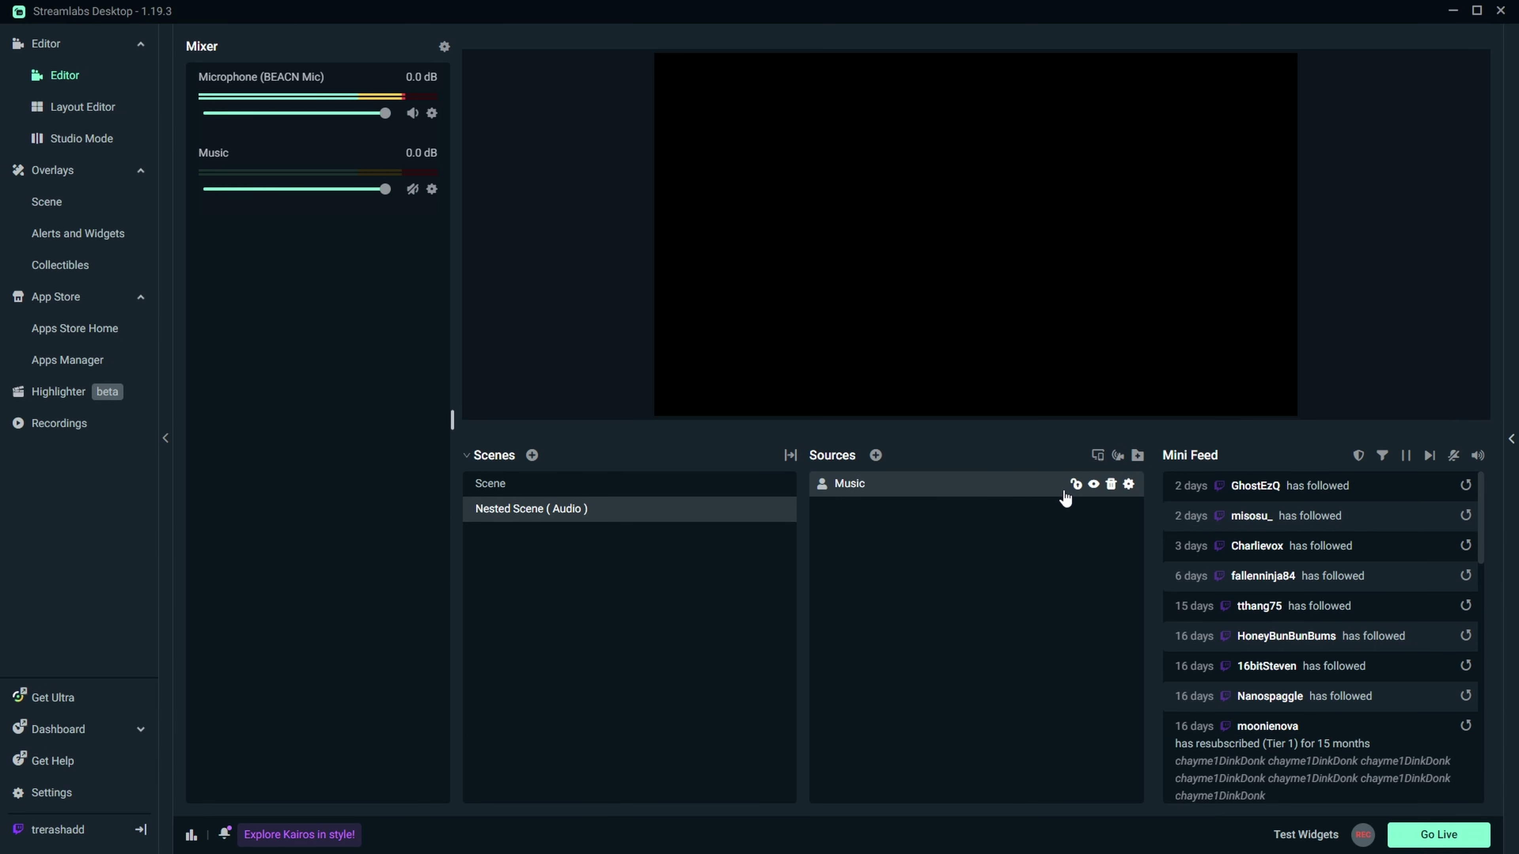
{"action": "left_click", "coordinate": [412, 189]}
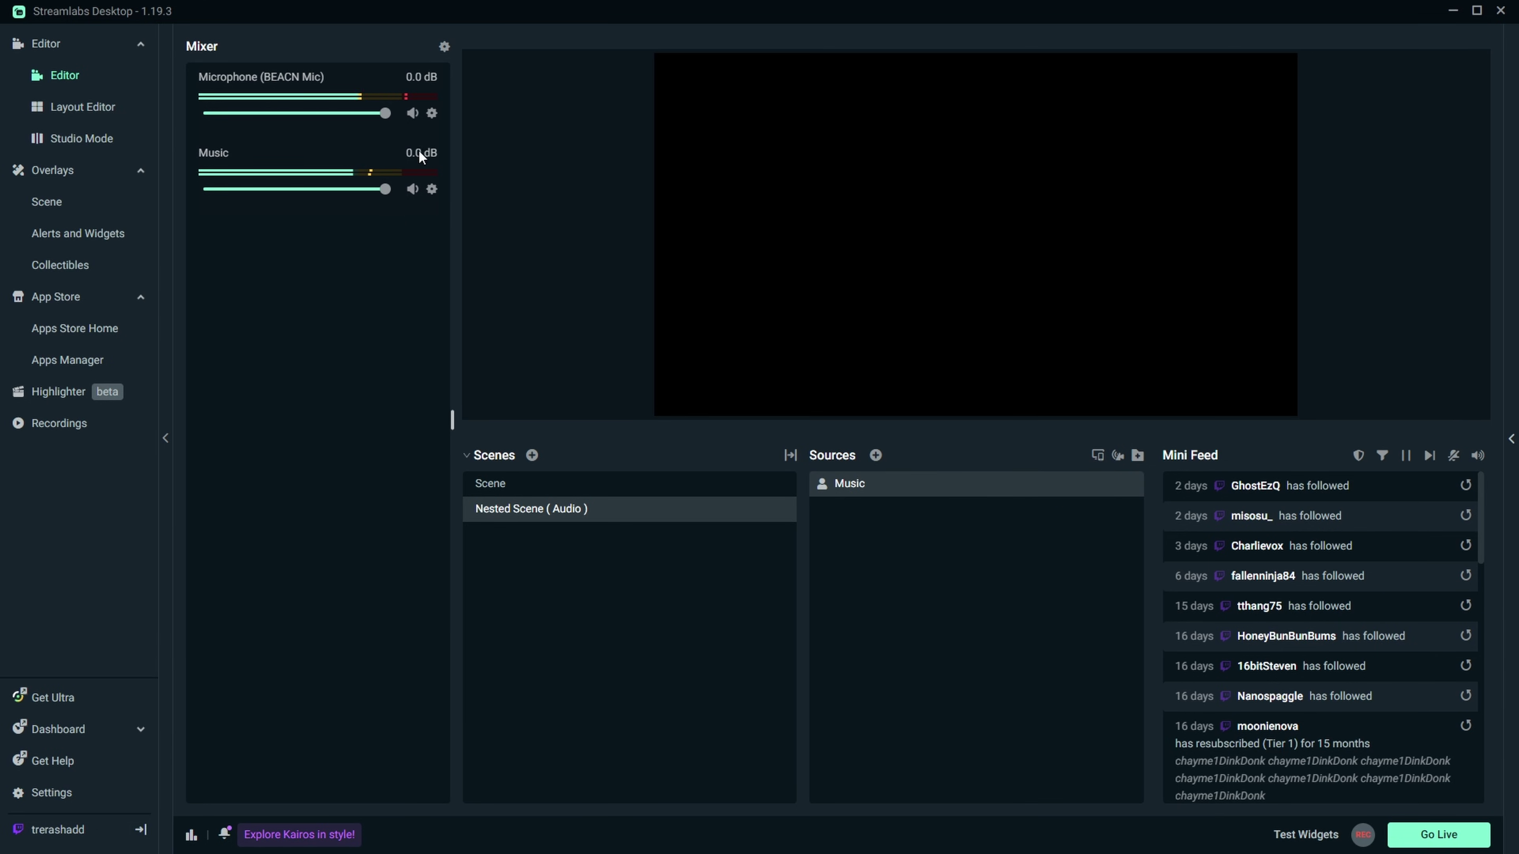